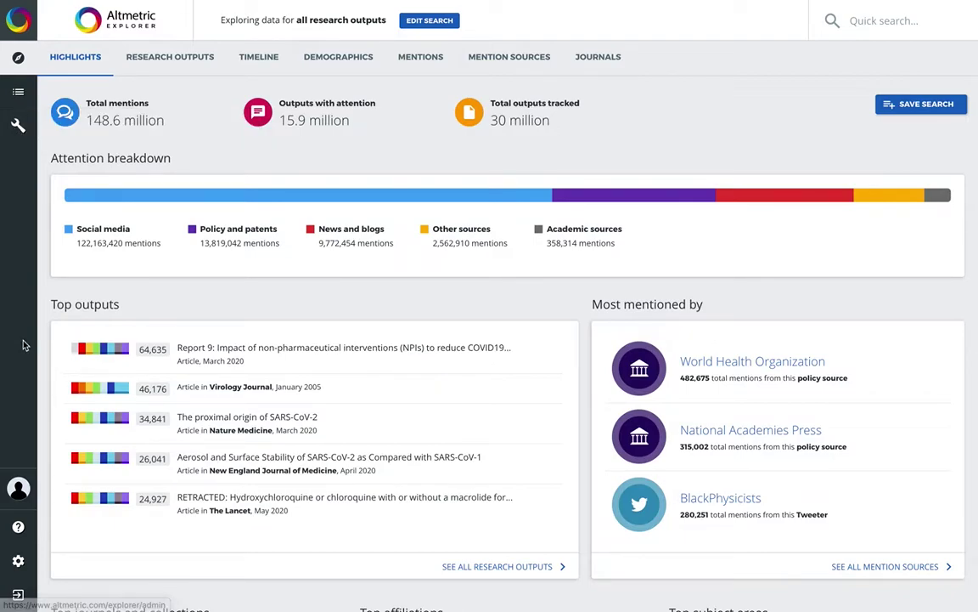
Look up "jama" in the quick search to view its suggestions, and close it without choosing one.
mouse_move(23, 497)
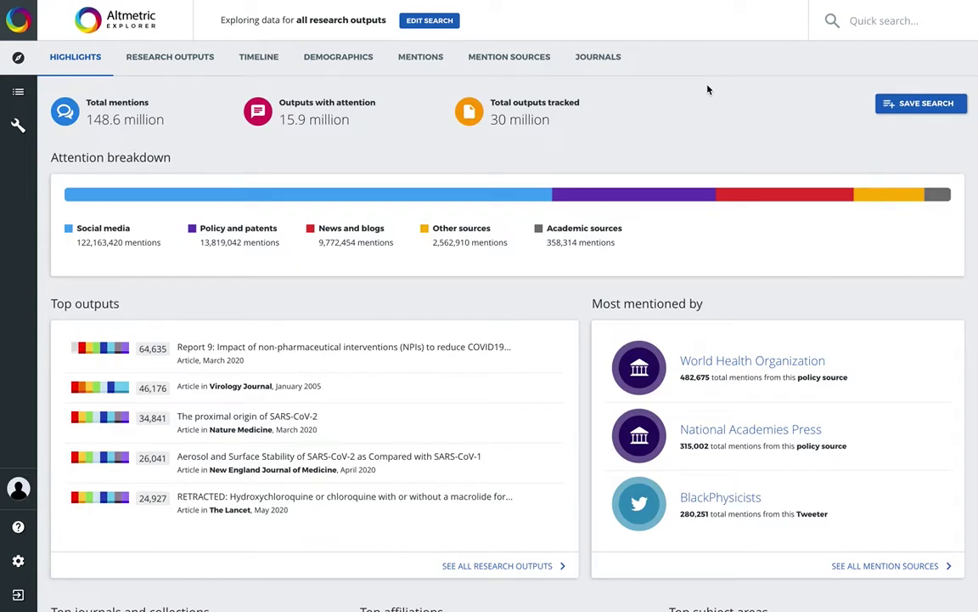
click(850, 25)
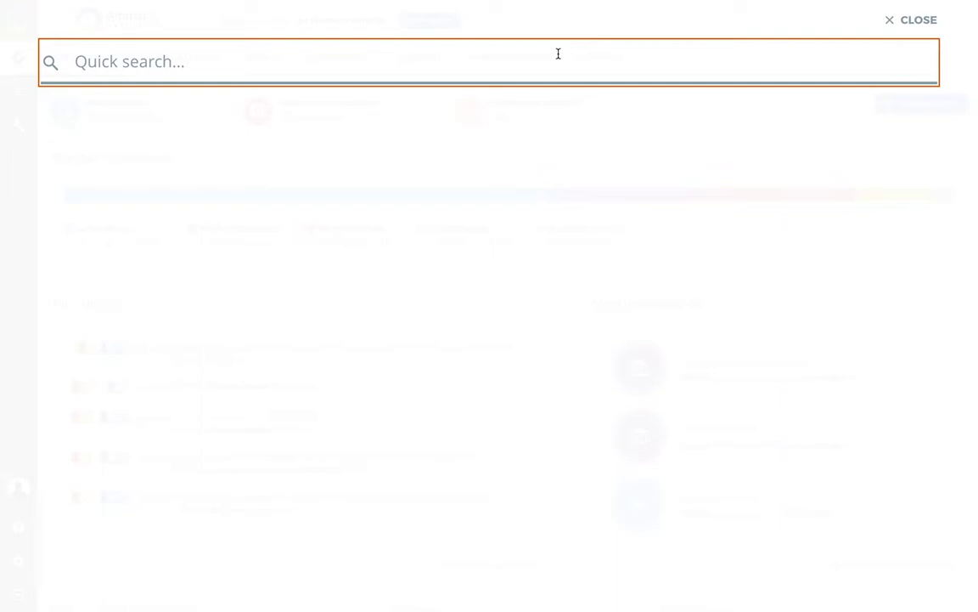
text(jama)
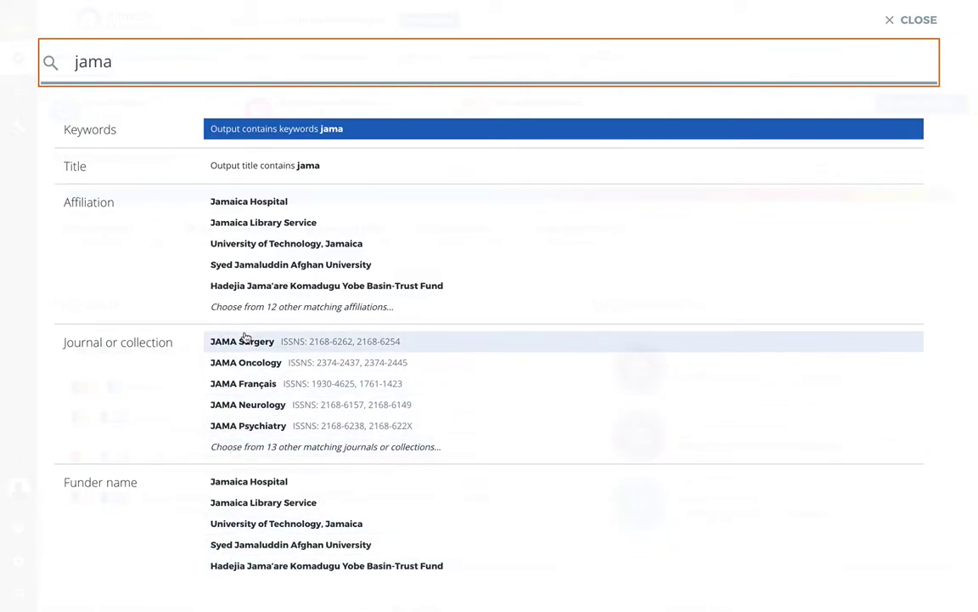
click(905, 22)
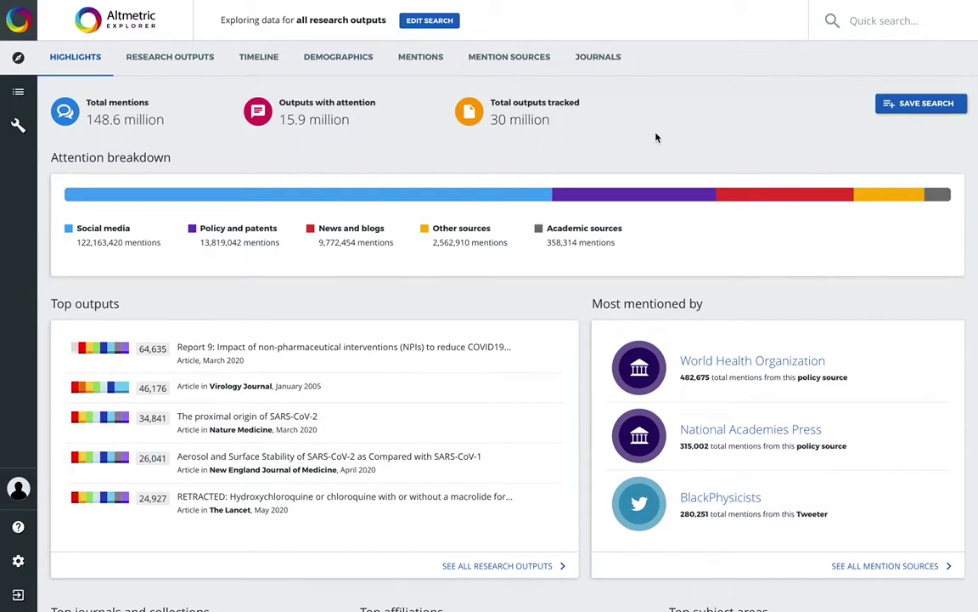
Open the advanced search form to edit the criteria for publishers, journals, and collections.
click(436, 22)
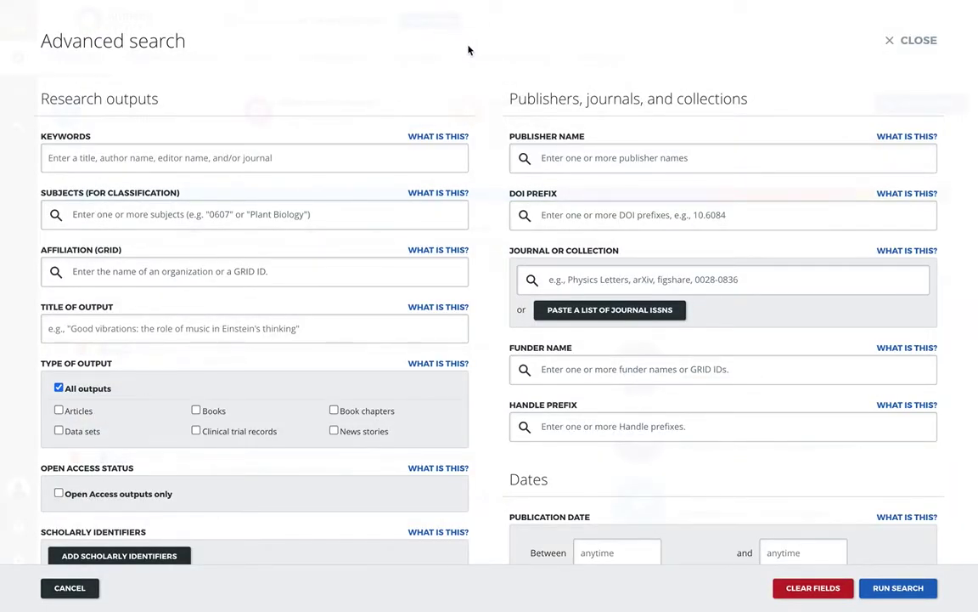
drag(508, 99, 750, 104)
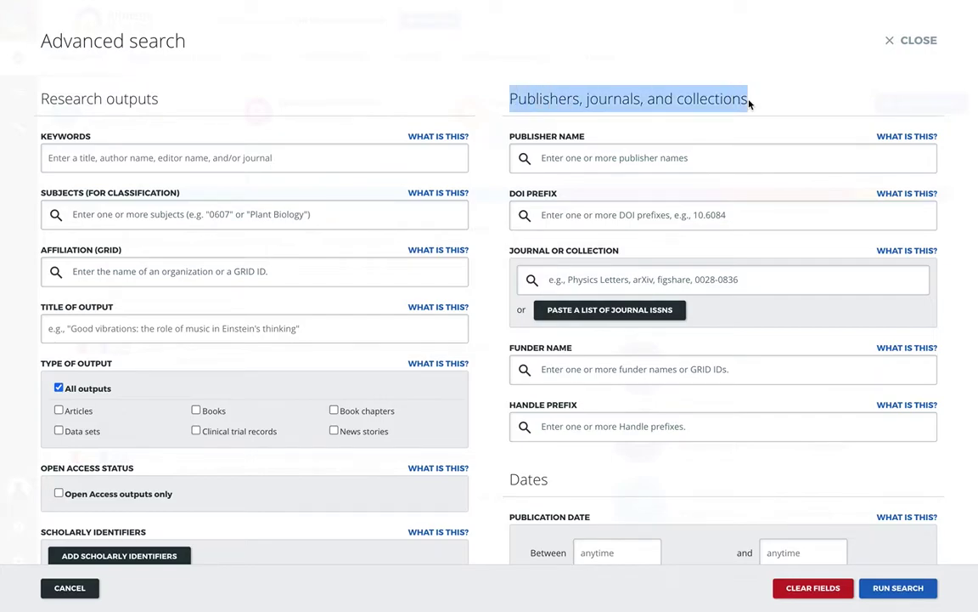
Try American Medical Association as the publisher name filter and remove it again.
click(552, 159)
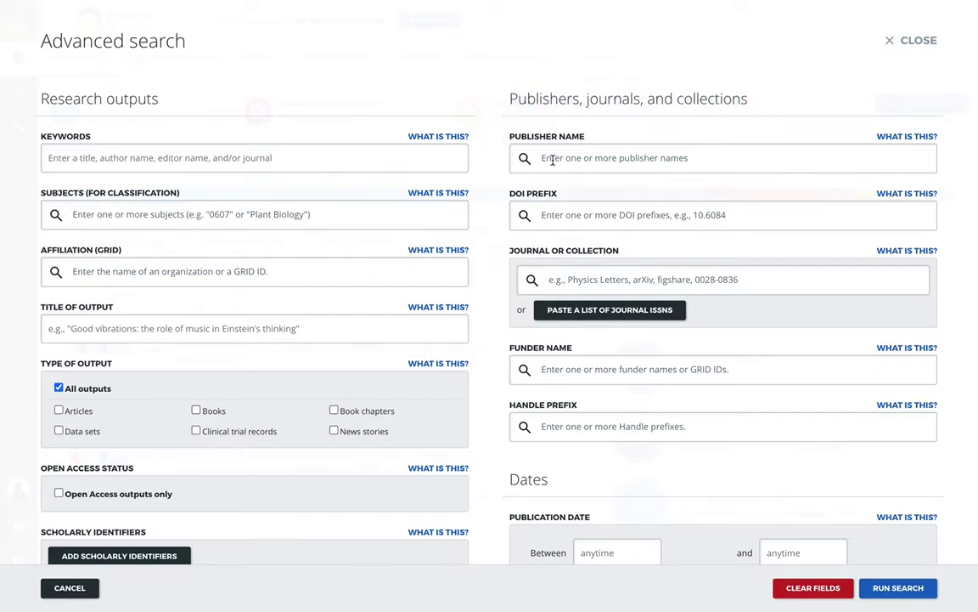
text(a)
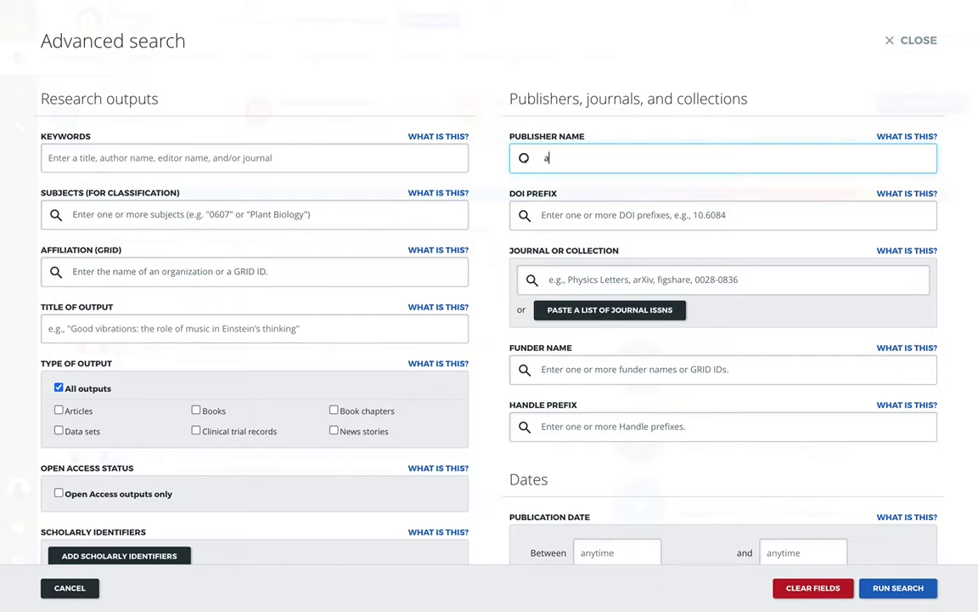
text(merican medica)
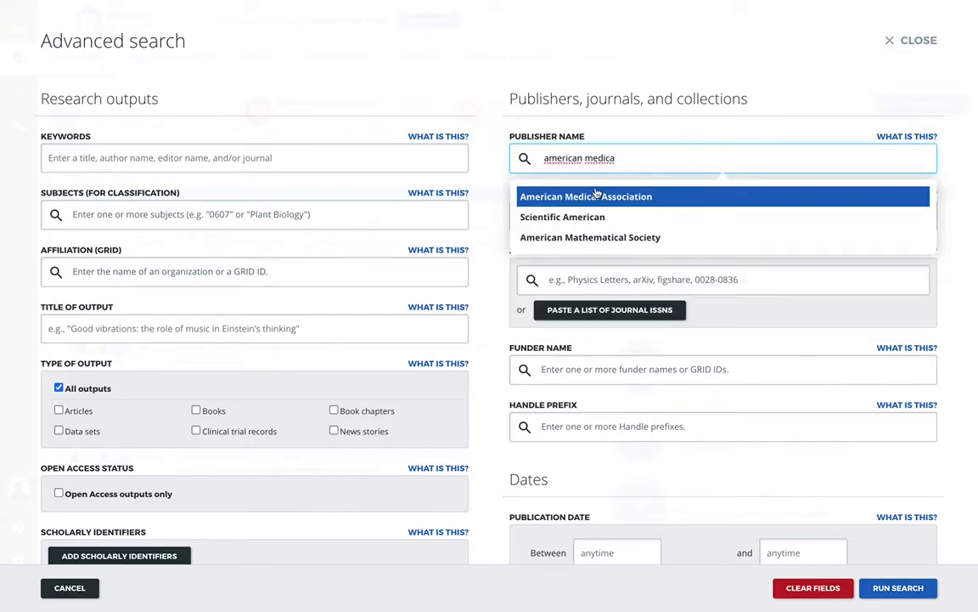
click(597, 203)
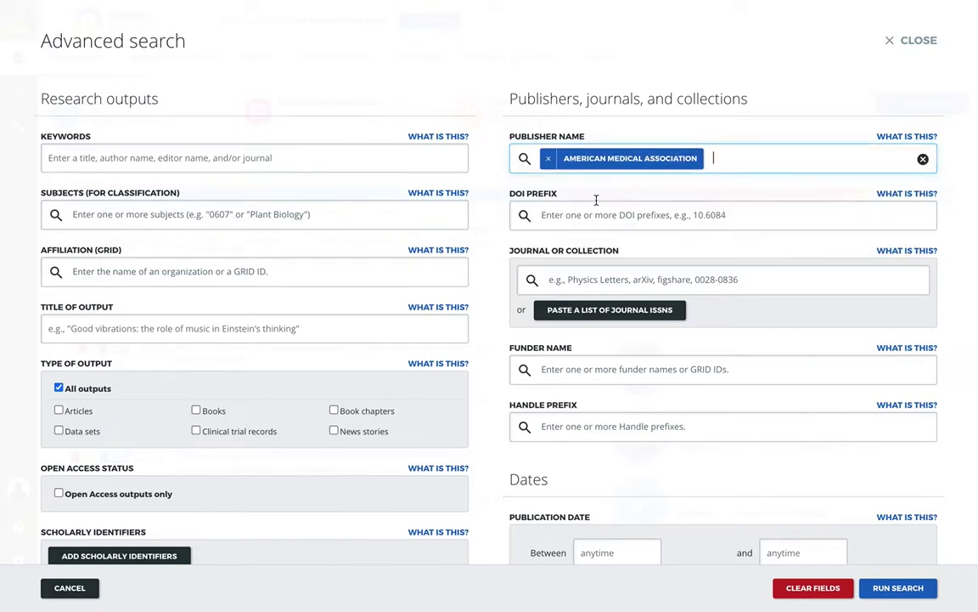
click(549, 162)
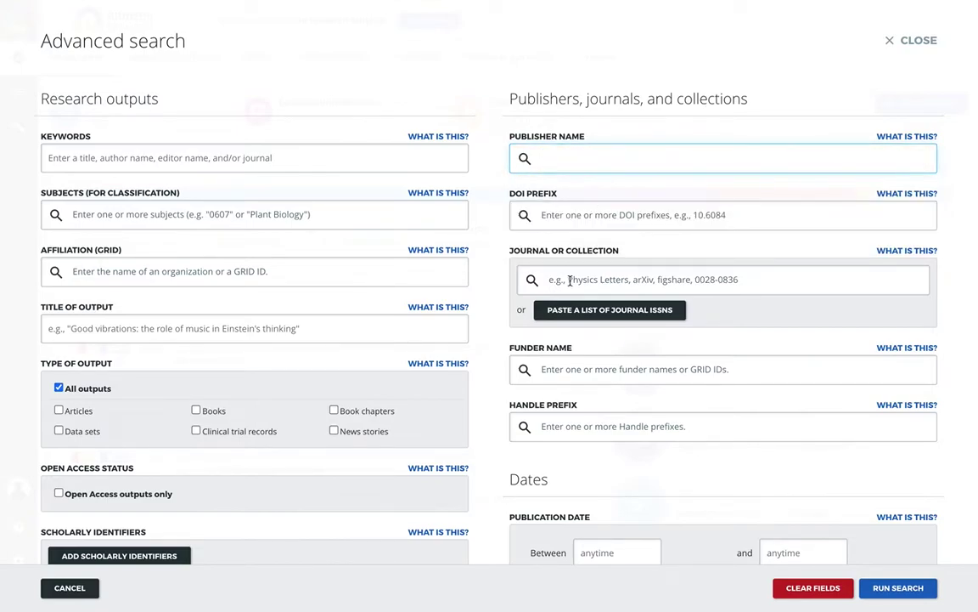
Add JAMA Surgery as the journal or collection criterion.
click(570, 281)
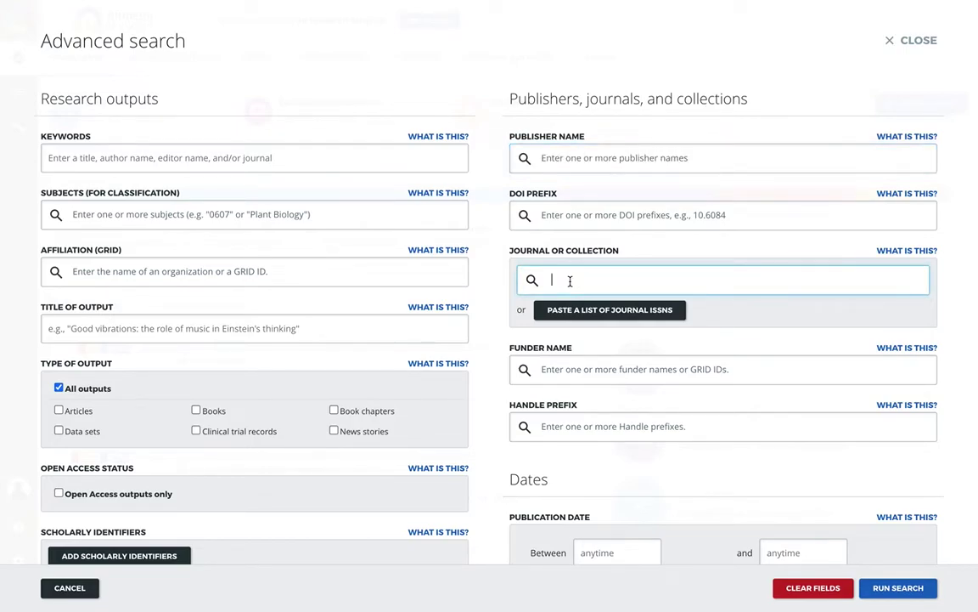
text(jama)
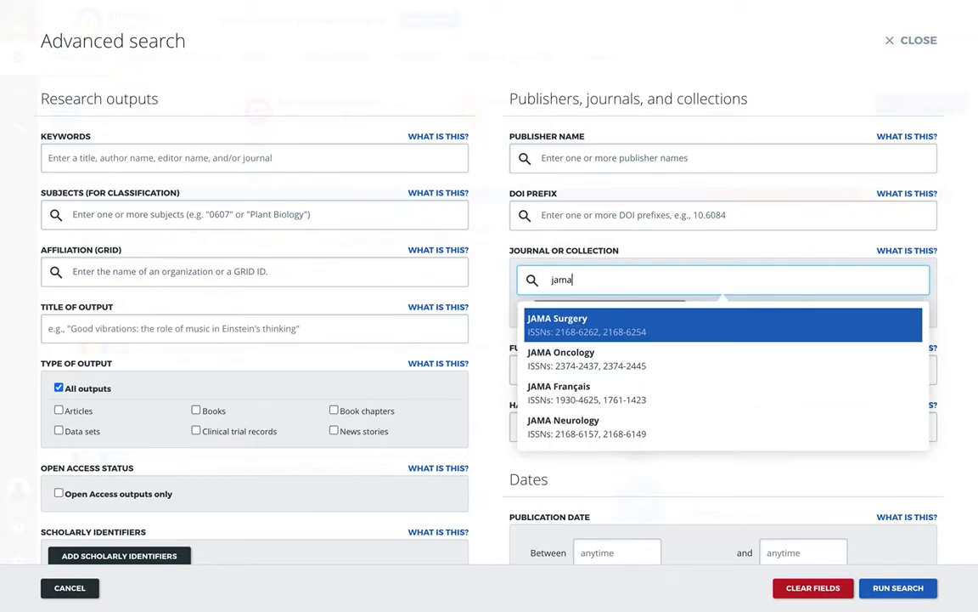
click(572, 327)
Try adding JAMA Oncology as a second journal and remove it again.
text(jama)
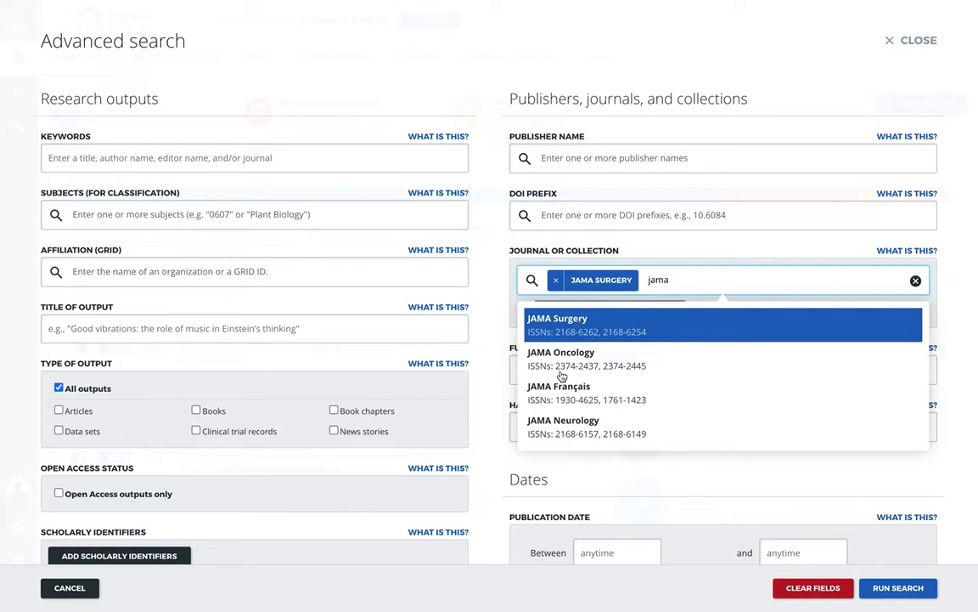
click(561, 362)
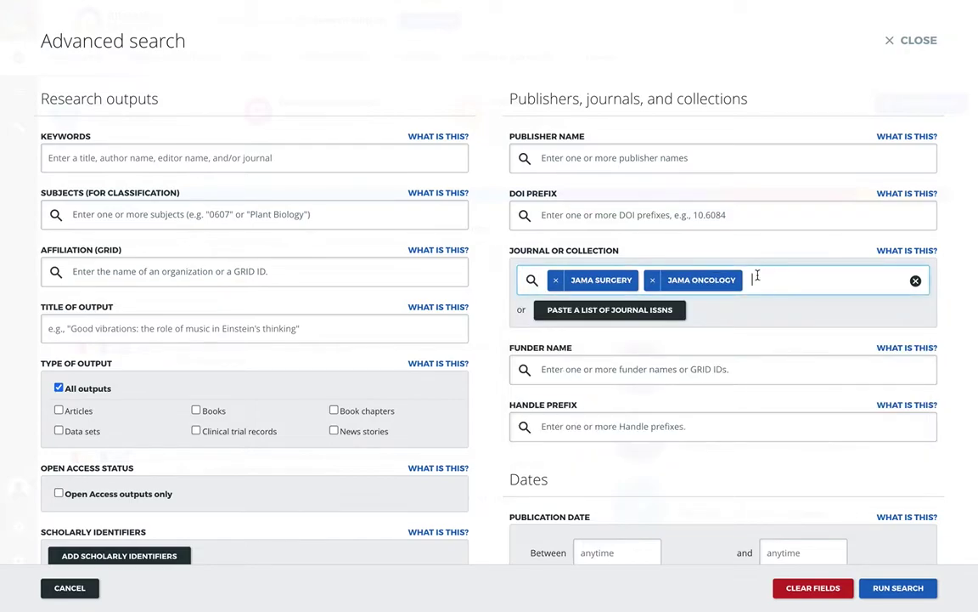
click(652, 279)
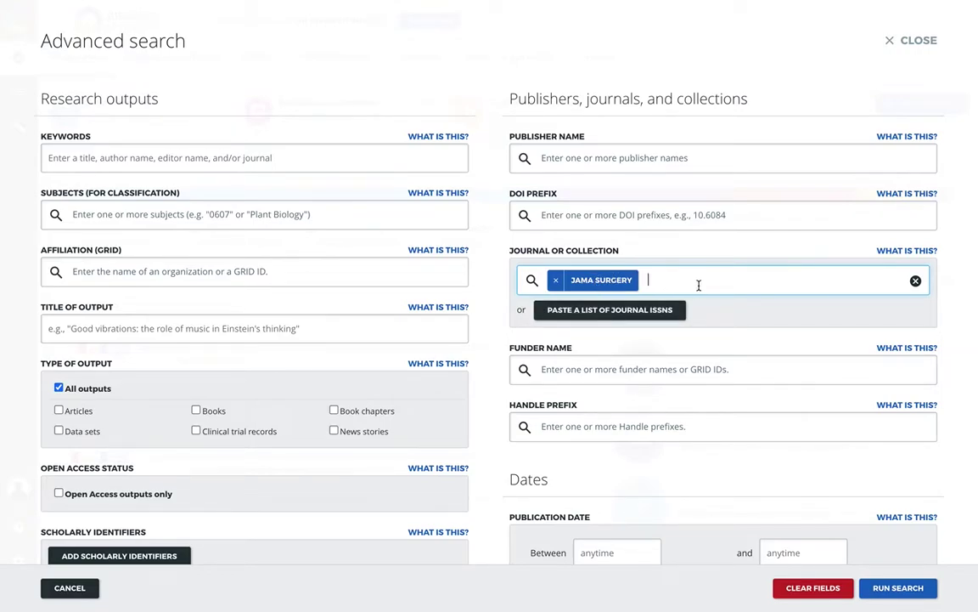
Run the advanced search with the criteria entered.
scroll(702, 280, down, 1)
click(896, 587)
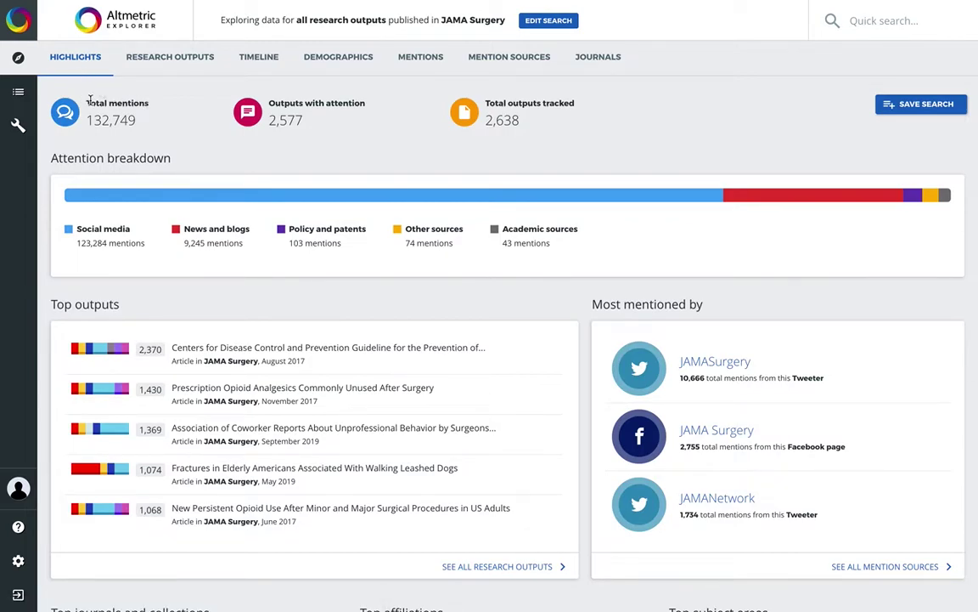
Examine the summary figures for total mentions, outputs with attention, and total outputs tracked.
drag(82, 102, 167, 105)
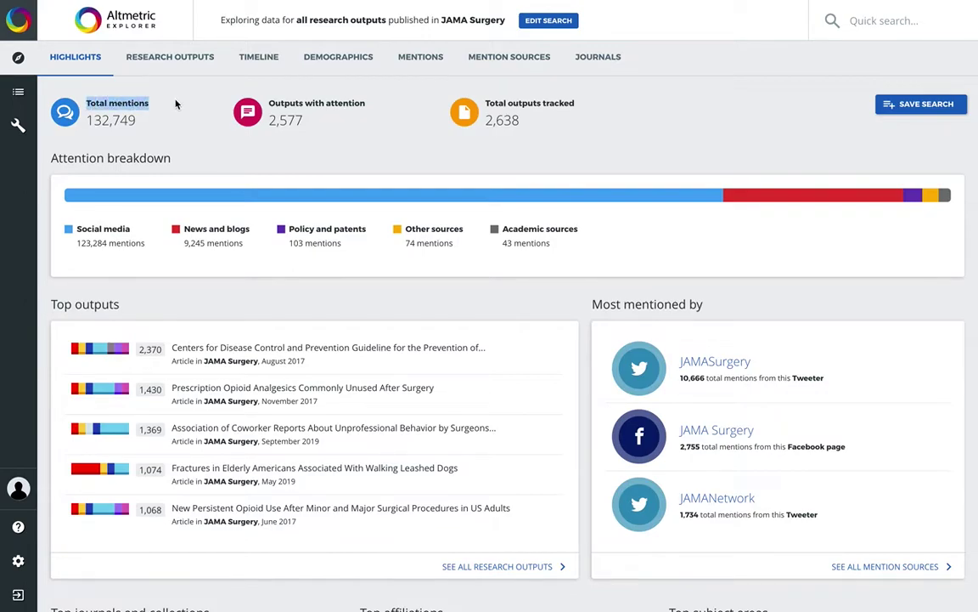
click(176, 103)
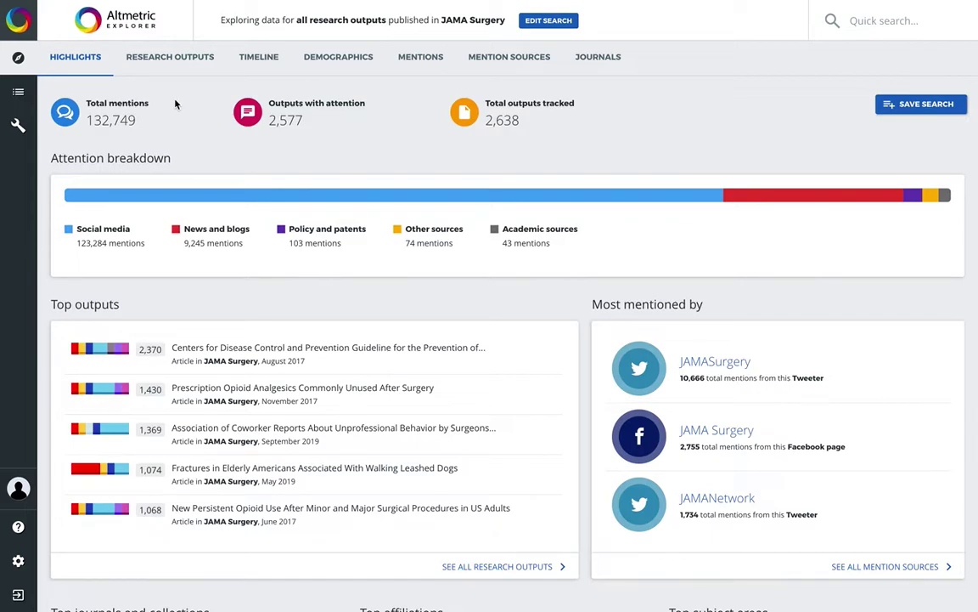
drag(267, 102, 405, 102)
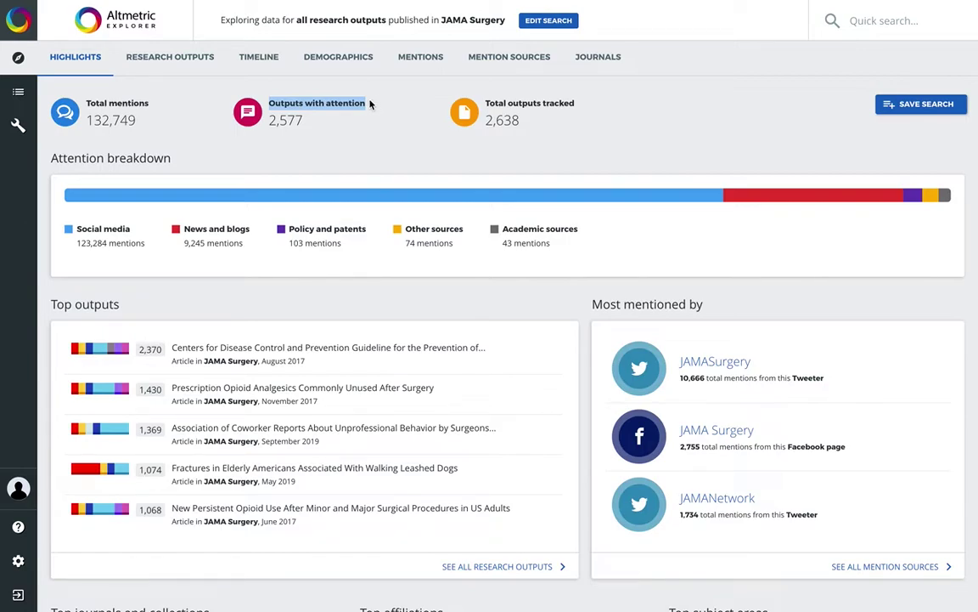
drag(485, 102, 595, 105)
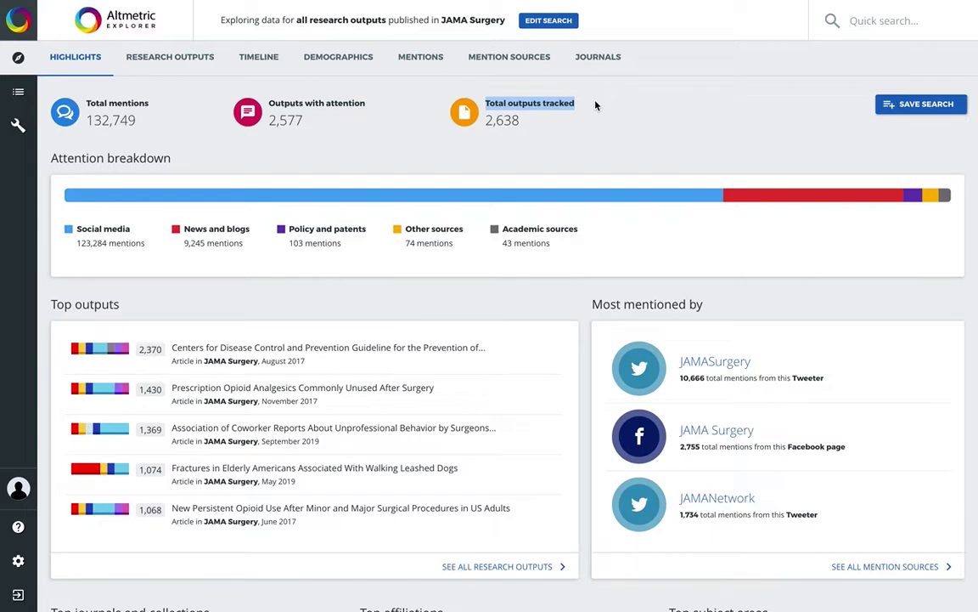
click(372, 144)
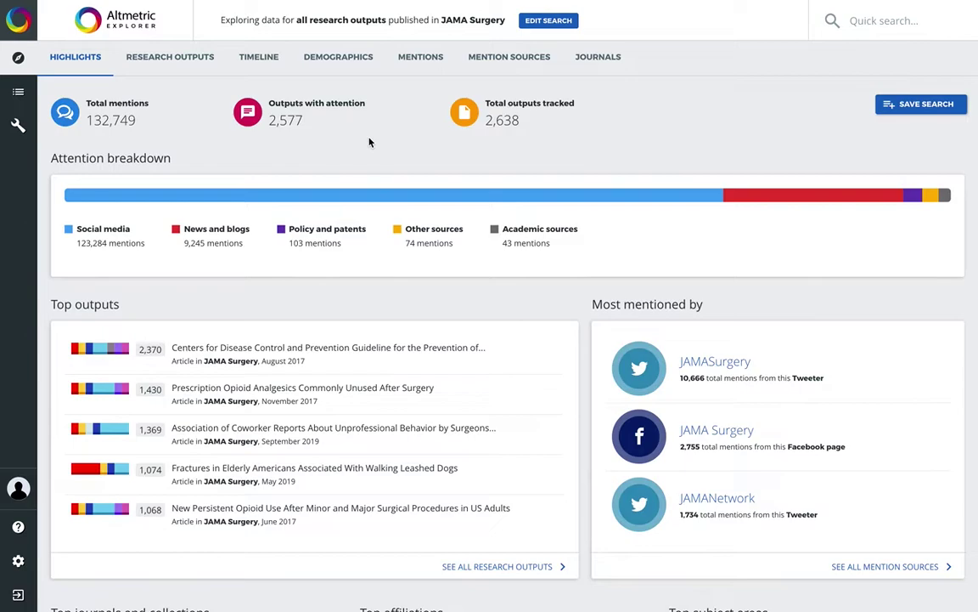
Review the remaining highlights sections for JAMA Surgery and inspect the source details in the attention breakdown.
scroll(369, 142, down, 3)
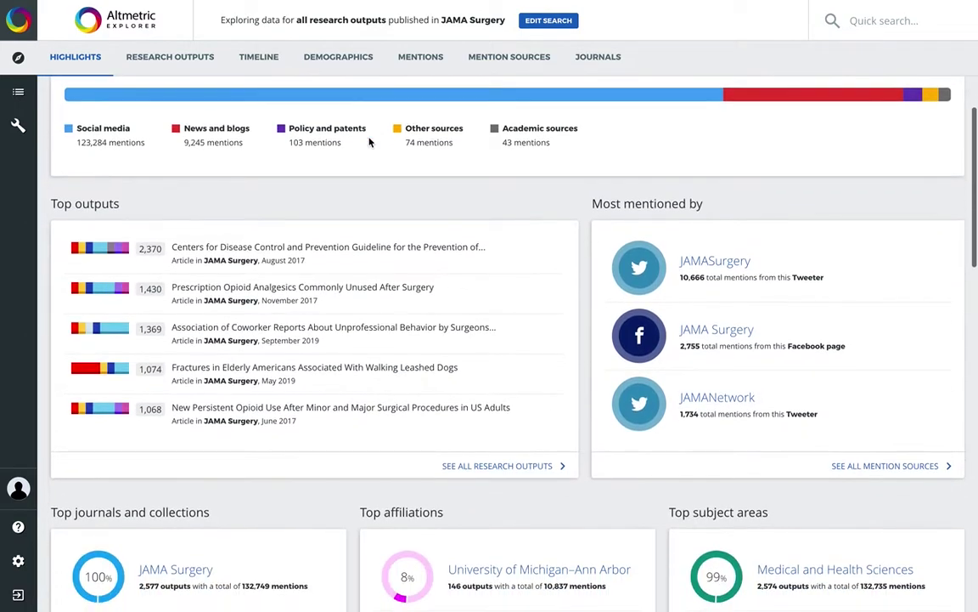
scroll(370, 142, down, 3)
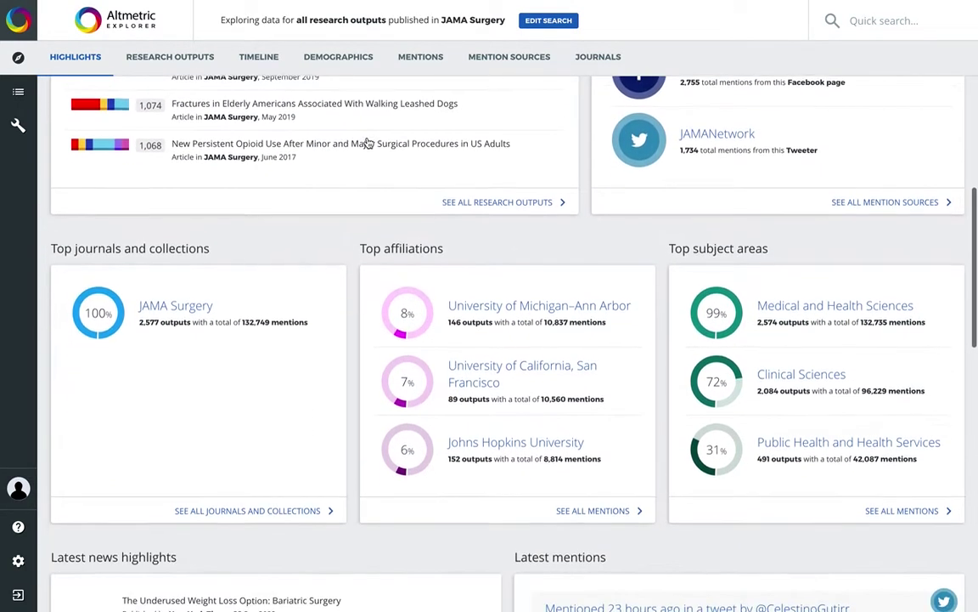
scroll(370, 143, down, 3)
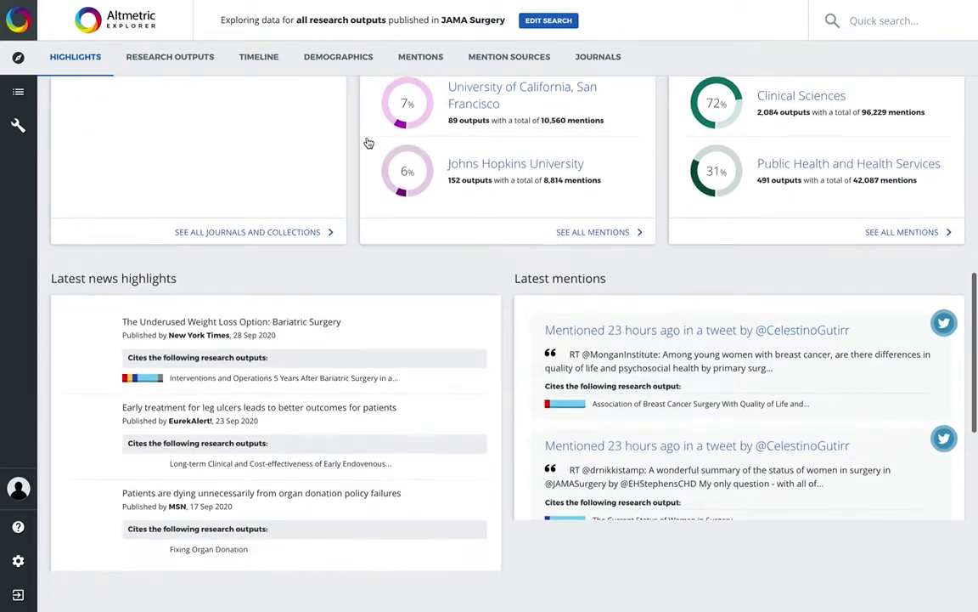
scroll(369, 143, up, 6)
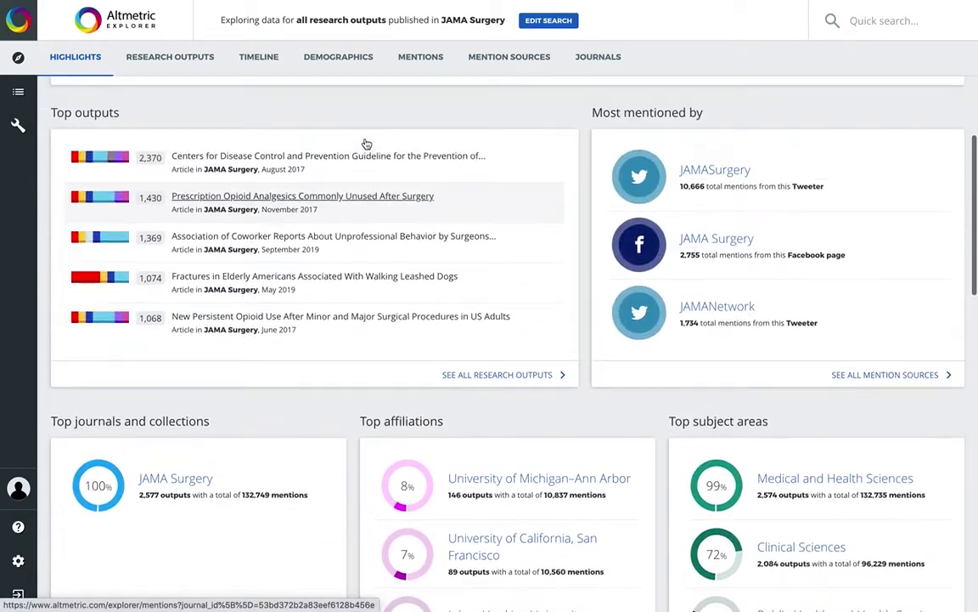
scroll(366, 143, up, 3)
mouse_move(244, 199)
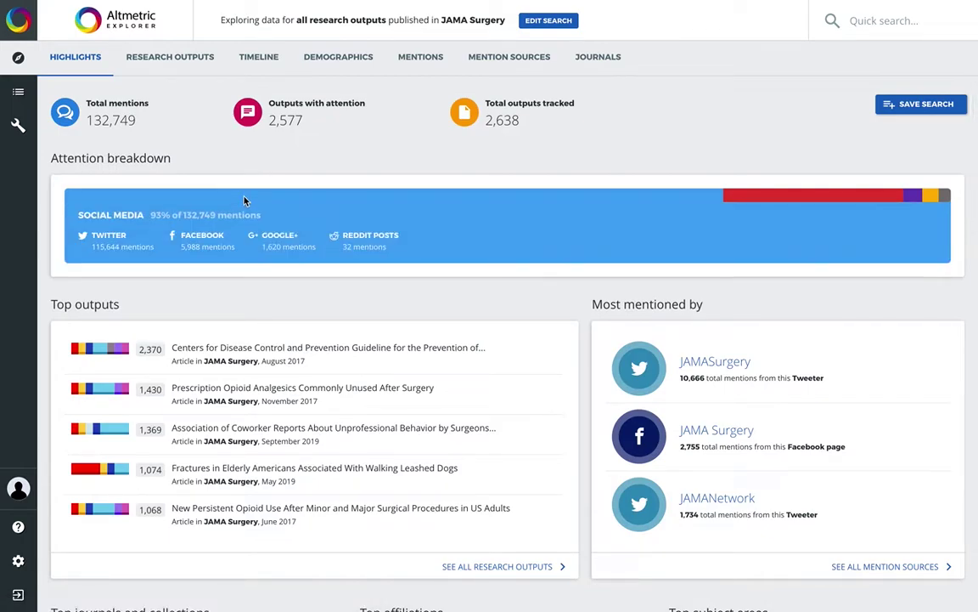
mouse_move(754, 205)
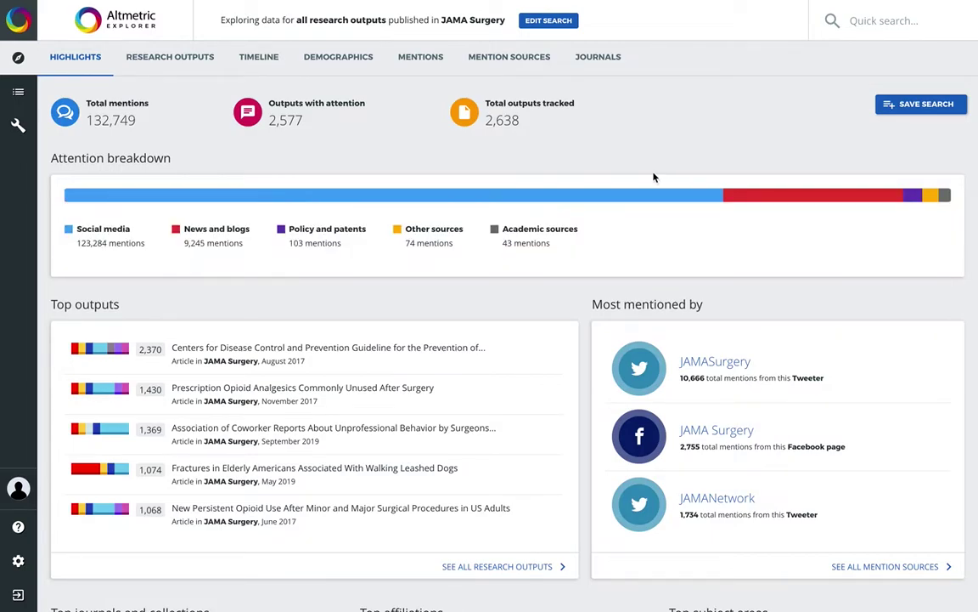
Show the research outputs list and sort it by mentions in the past month.
click(171, 67)
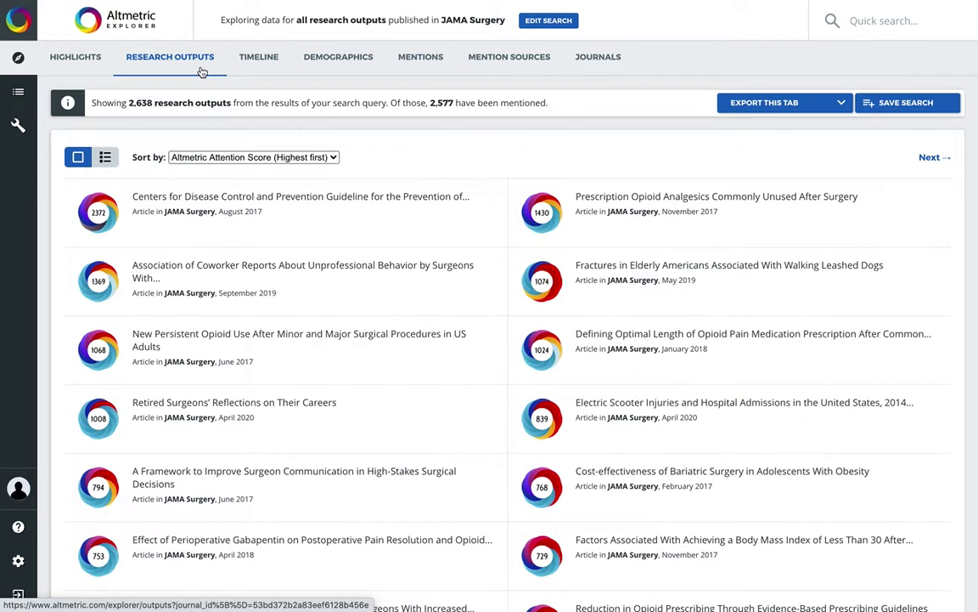
click(333, 159)
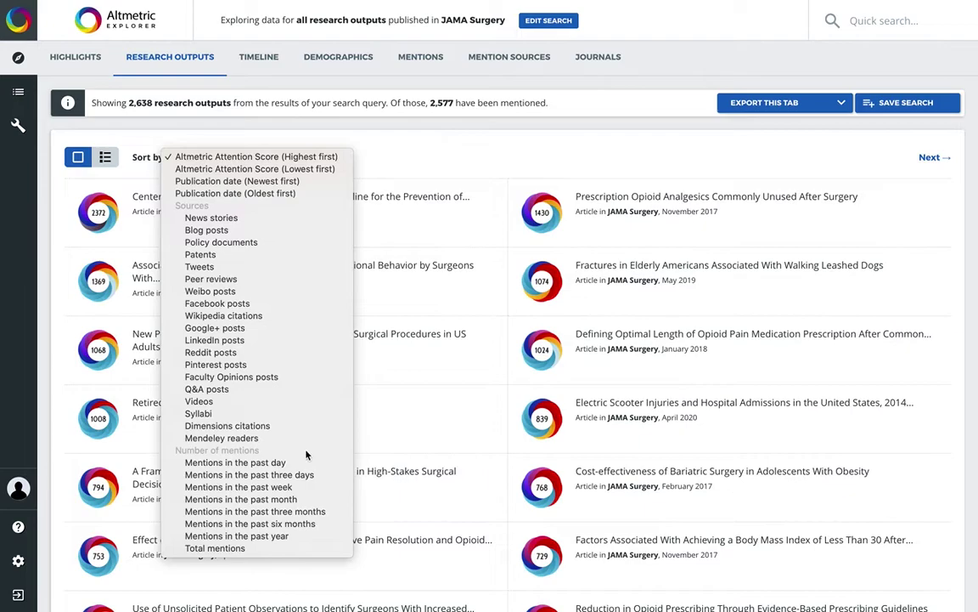
click(317, 503)
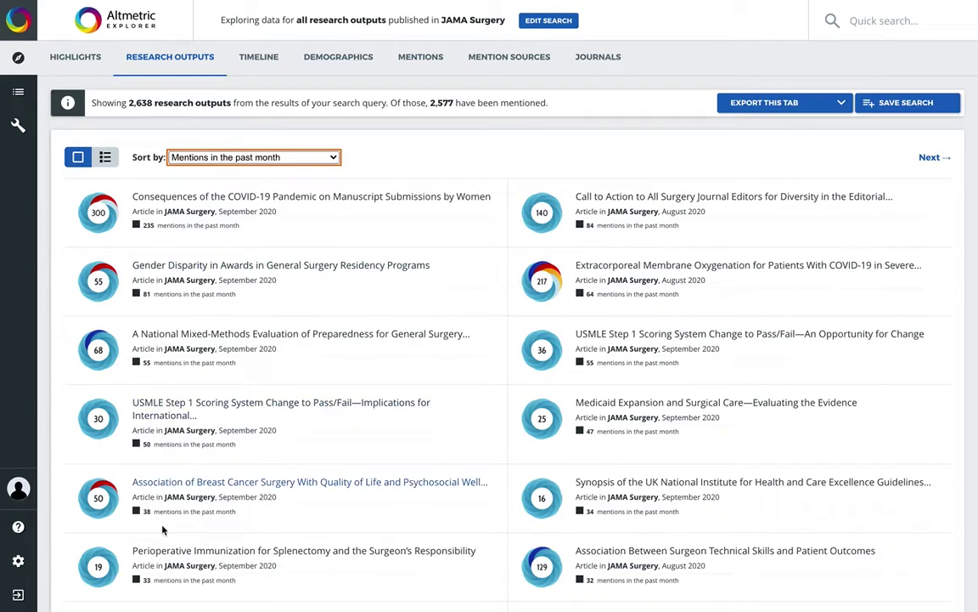
View the details and news stories for "Consequences of the COVID-19 Pandemic on Manuscript Submissions by Women", and close its details page.
click(194, 198)
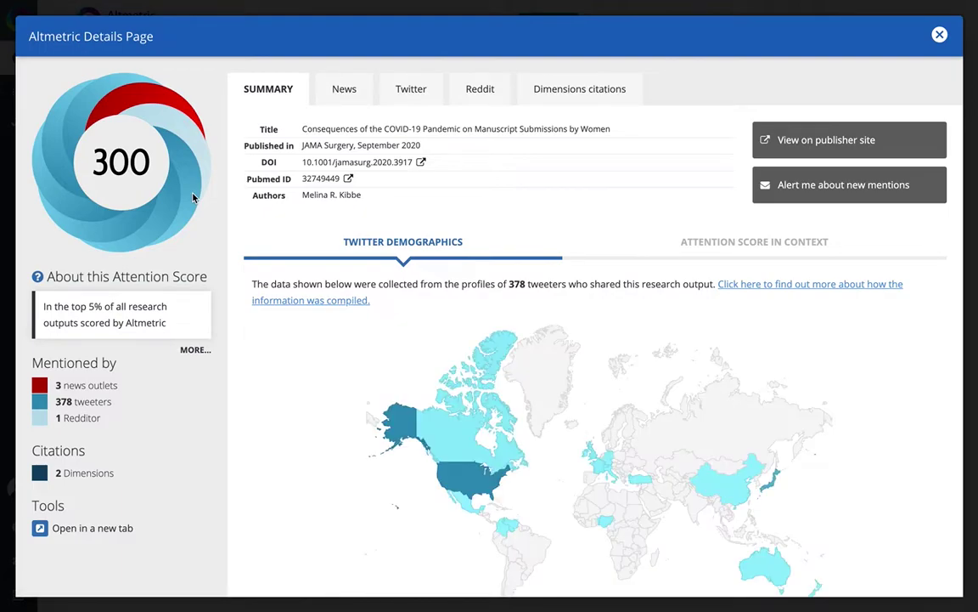
click(344, 90)
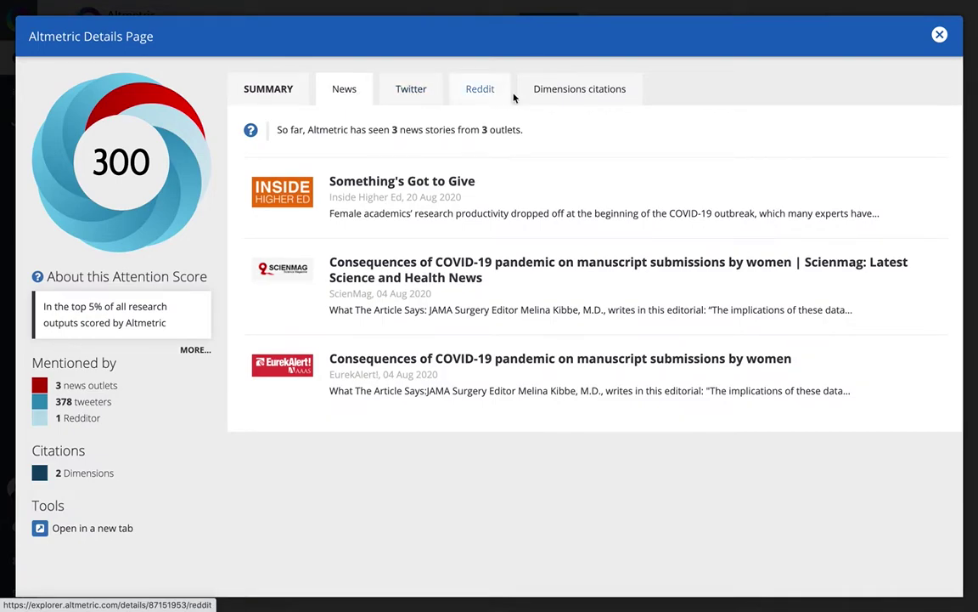
click(938, 35)
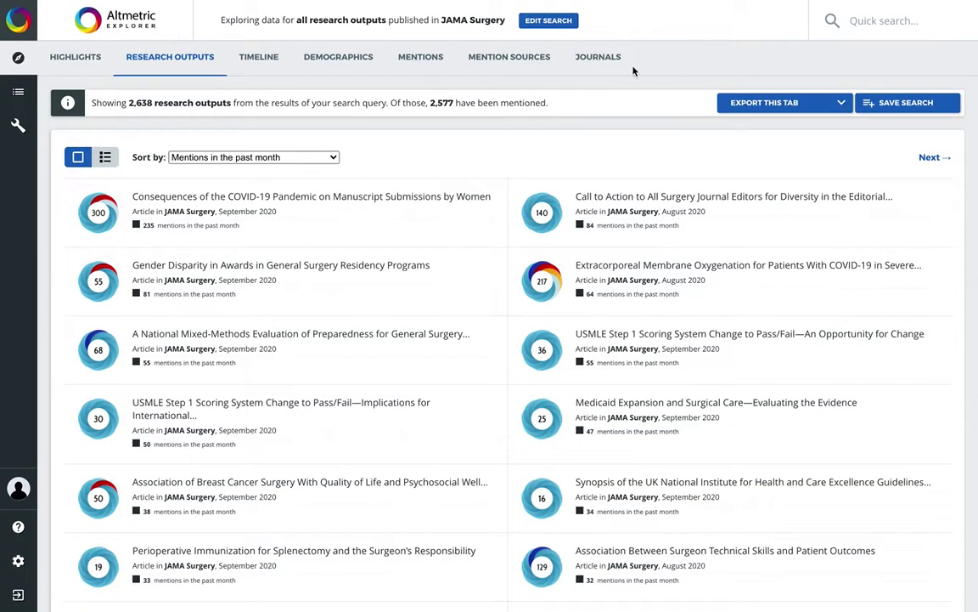
View the export options for the research outputs list, and open the mentions timeline.
click(799, 106)
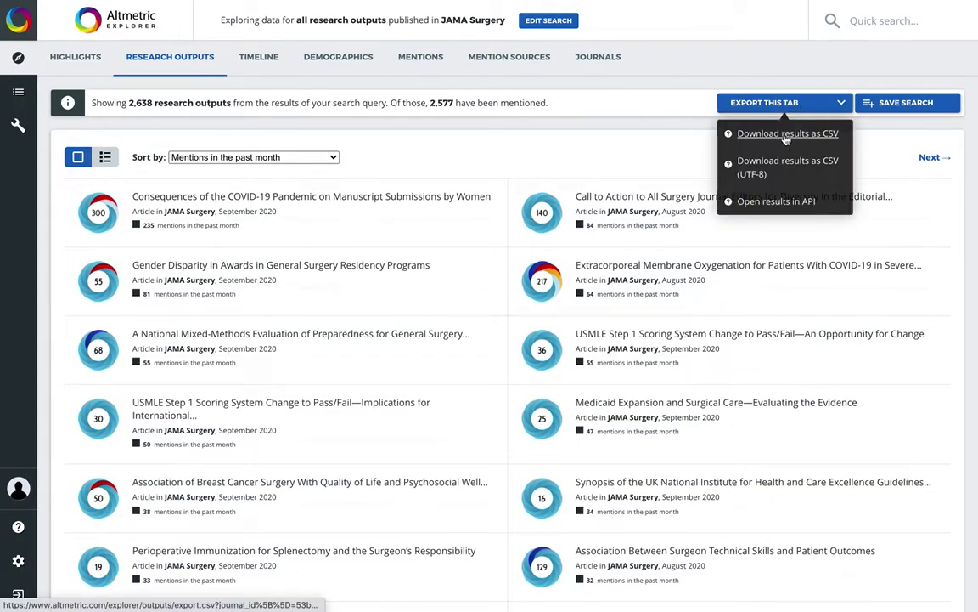
click(254, 70)
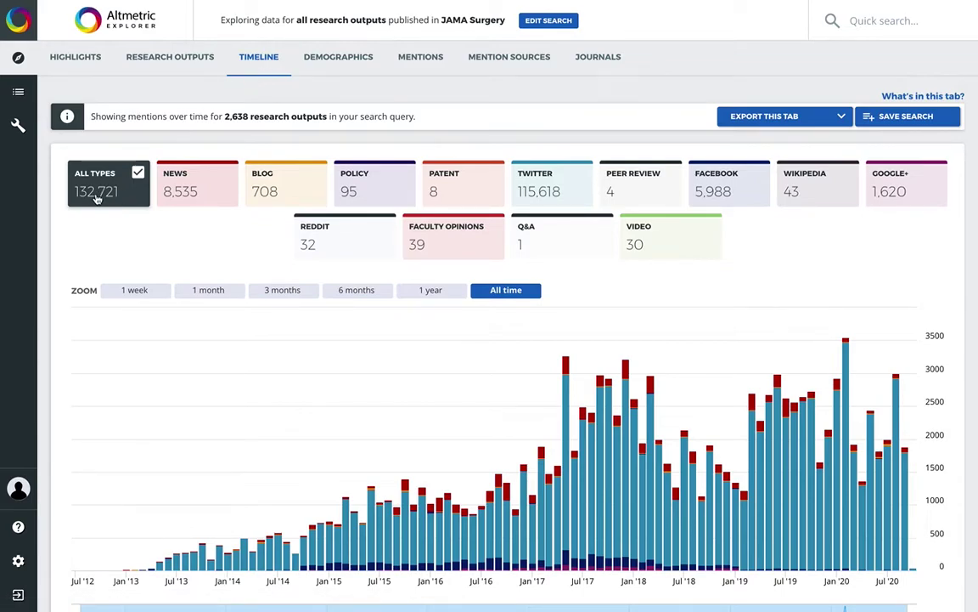
Filter the timeline by news, blog, and policy mentions in turn, and restore all mention types.
click(186, 194)
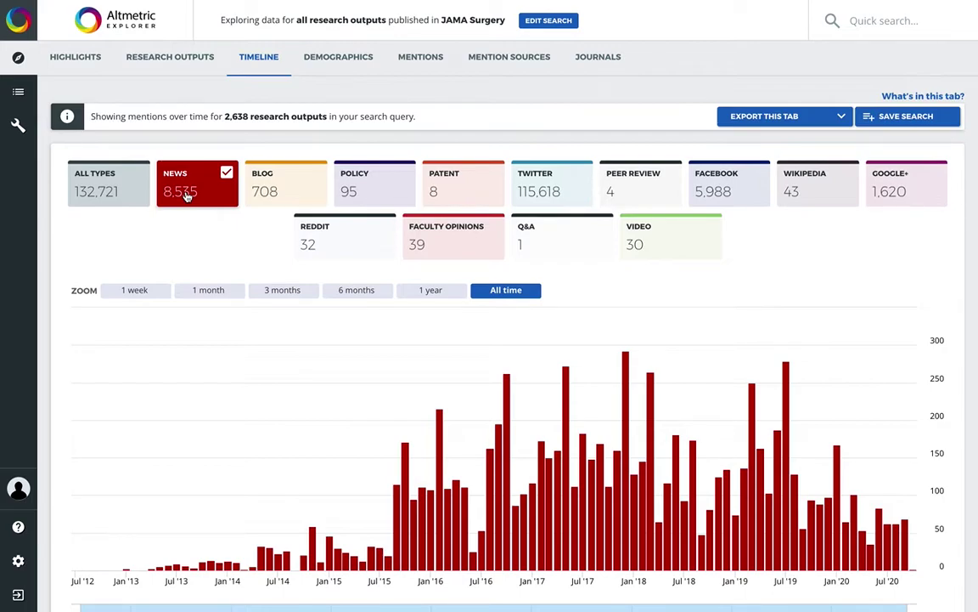
click(287, 194)
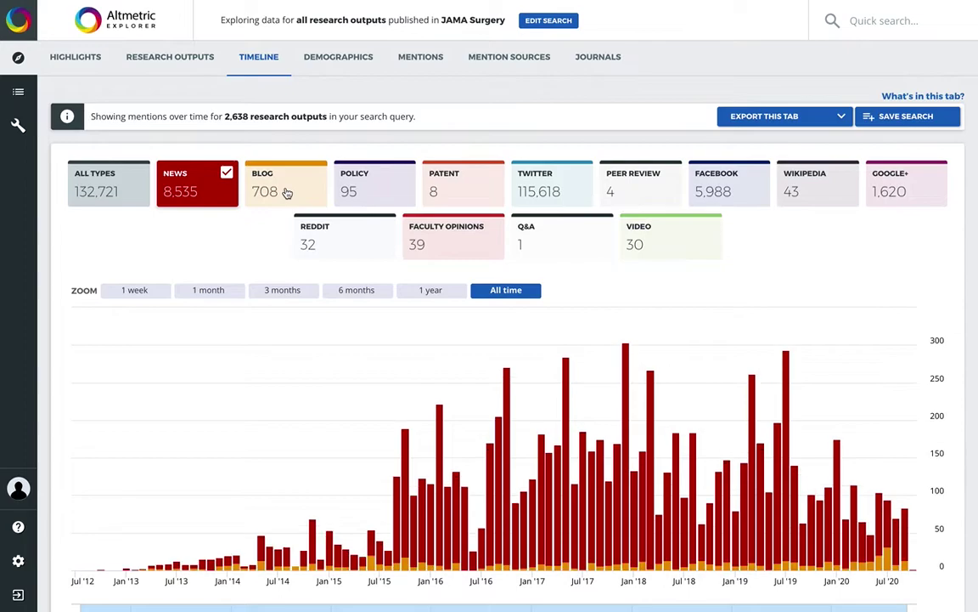
click(357, 192)
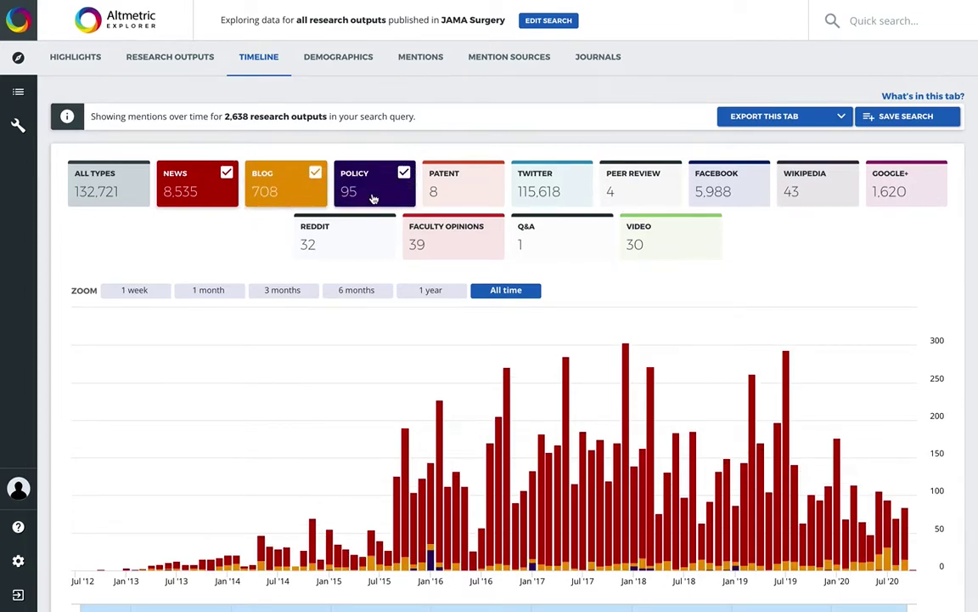
click(128, 195)
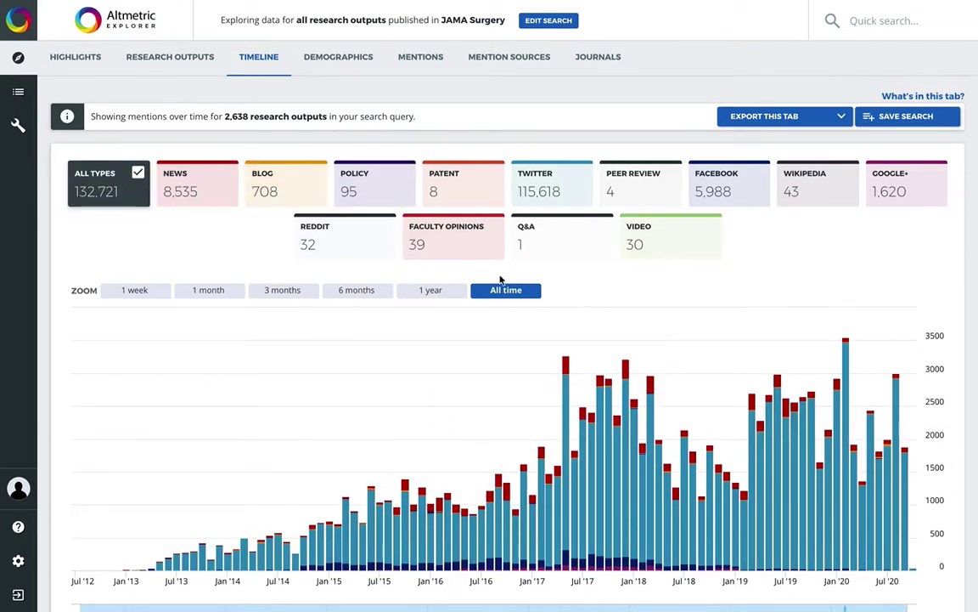
Narrow the timeline to about October 2019 through April 2020, and inspect the mentions for the week of February 17, 2020.
click(431, 291)
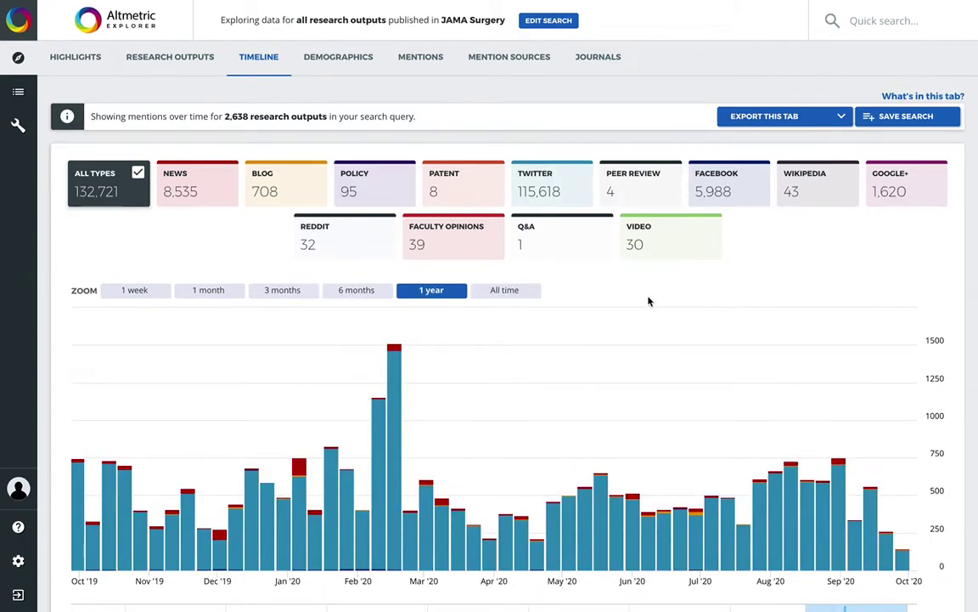
scroll(649, 303, down, 3)
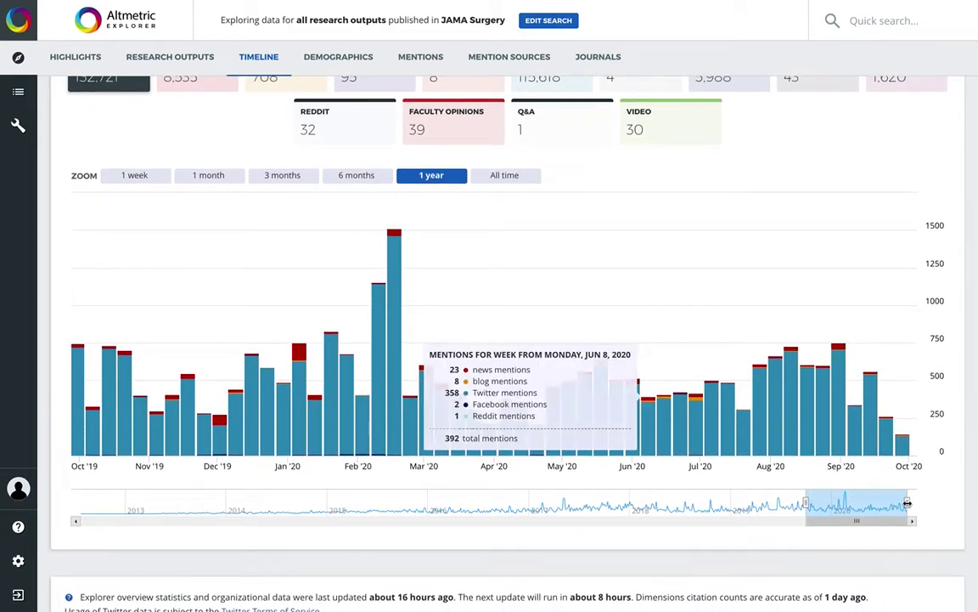
drag(873, 507, 860, 507)
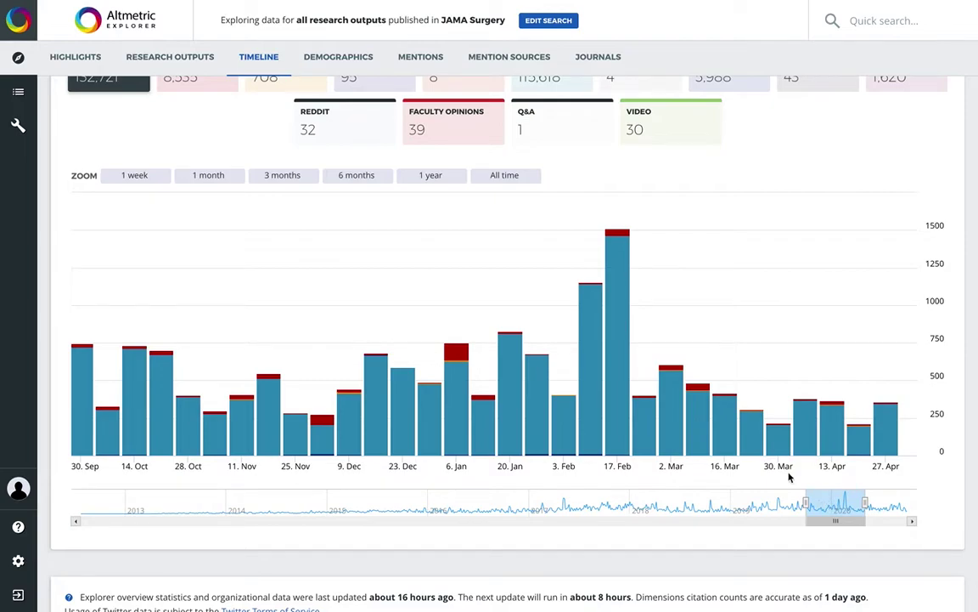
mouse_move(617, 303)
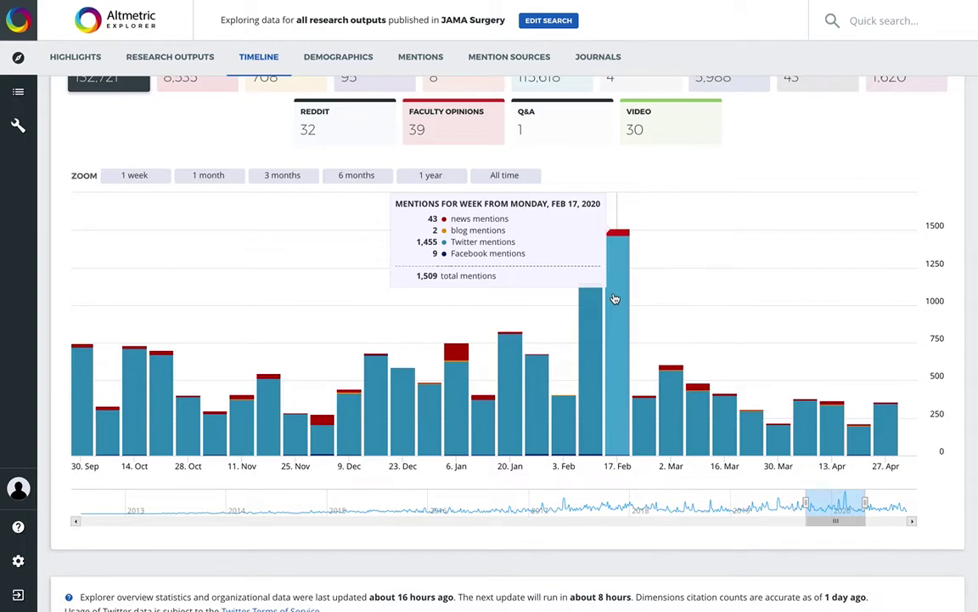
Show the Twitter demographics and inspect the United States figures on the world map.
click(336, 60)
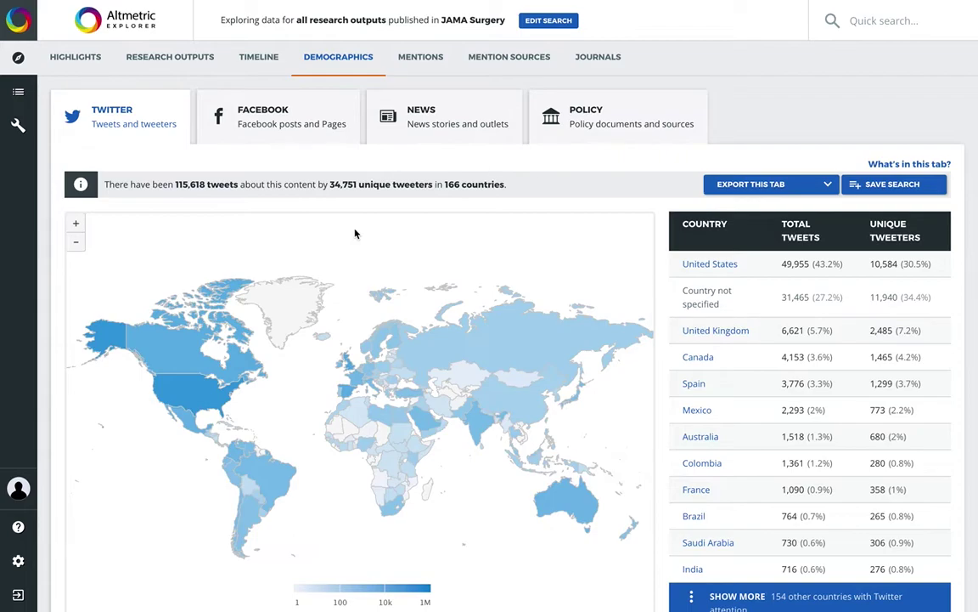
mouse_move(188, 364)
mouse_move(208, 391)
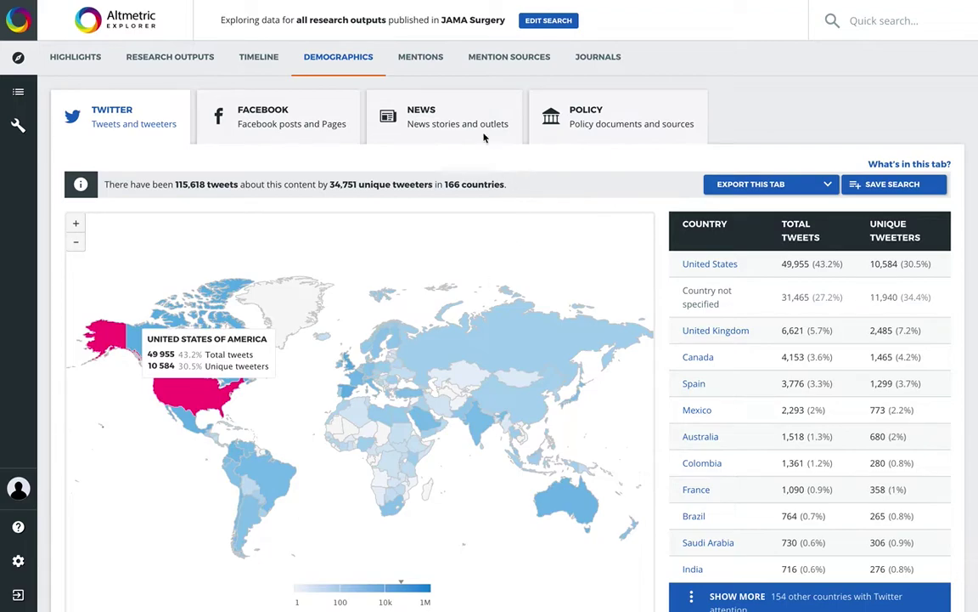
Open the individual mentions of JAMA Surgery outputs and look through the most recent posts.
click(429, 65)
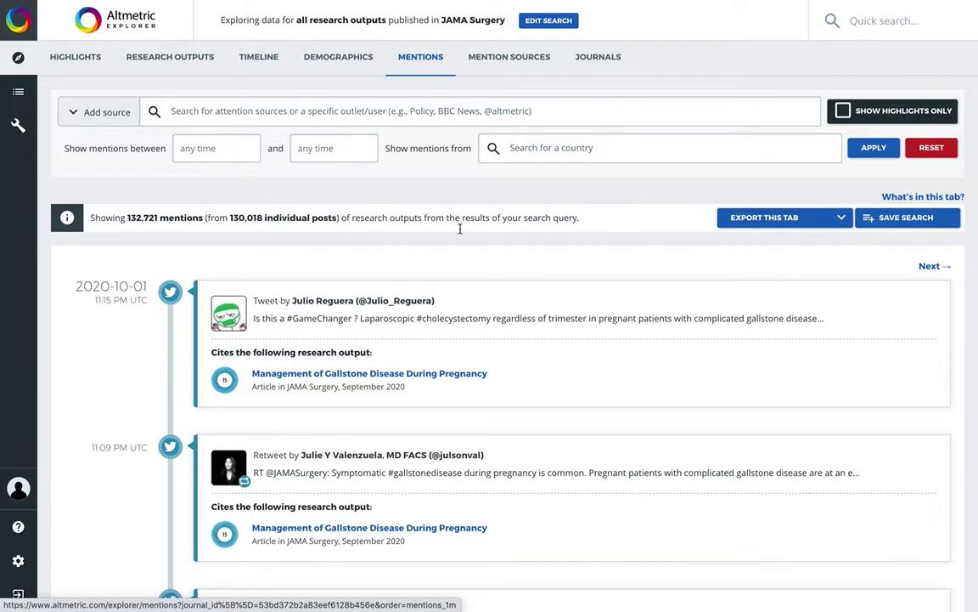
scroll(535, 250, down, 3)
scroll(535, 250, down, 2)
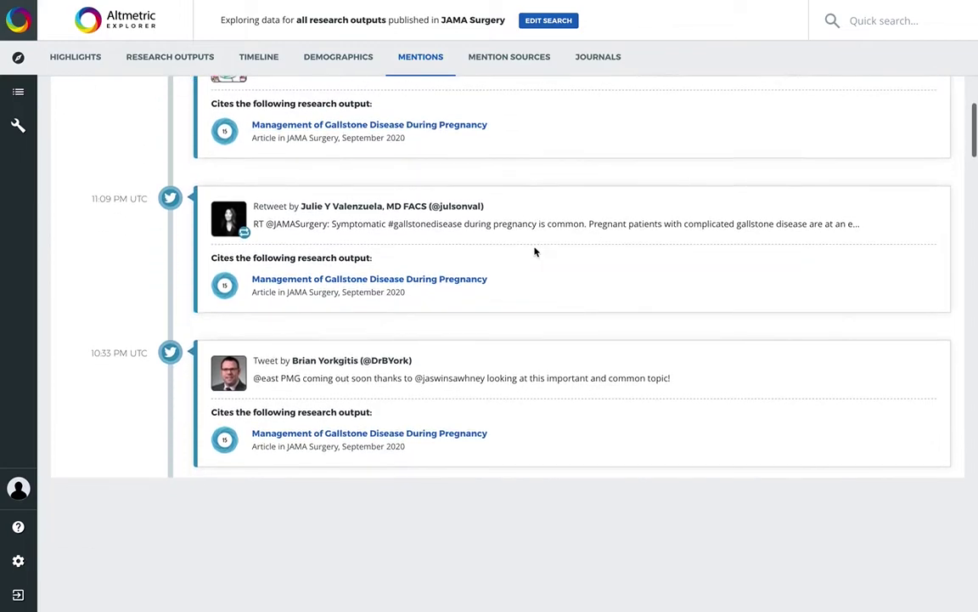
scroll(535, 250, down, 2)
scroll(535, 251, up, 5)
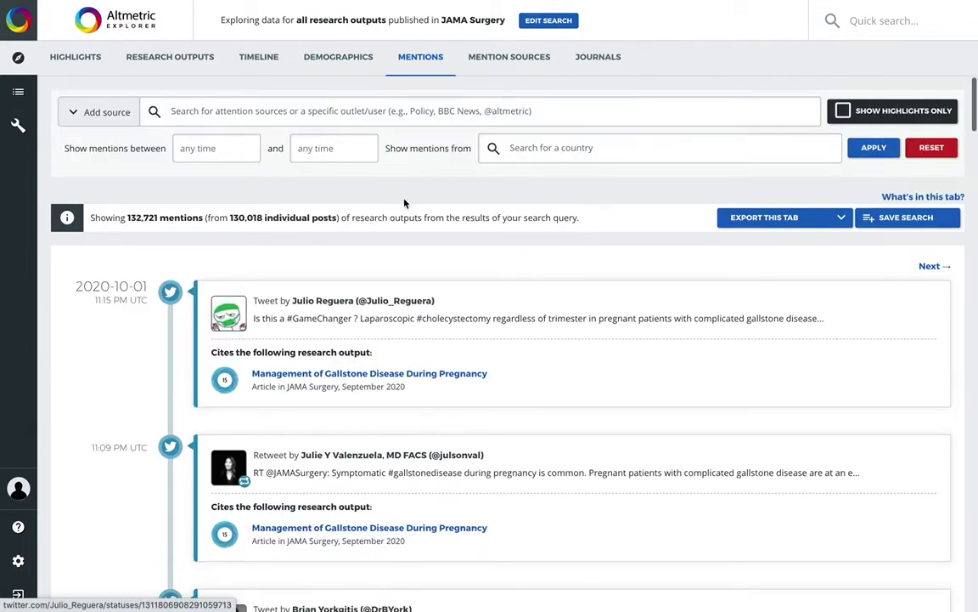
Add all news stories, NPR, and the Twitter user altmetric as source filters for the mentions.
click(96, 116)
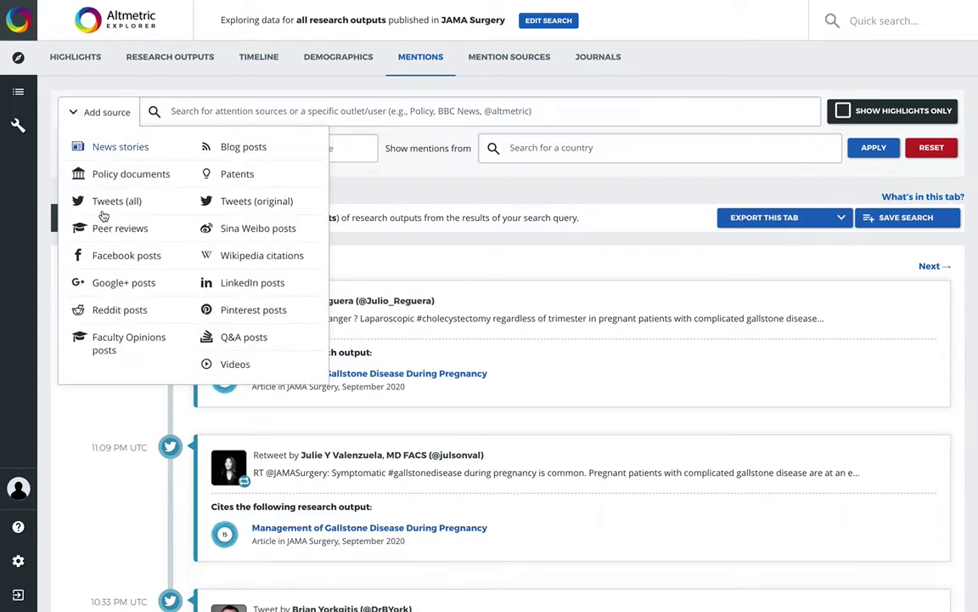
click(115, 146)
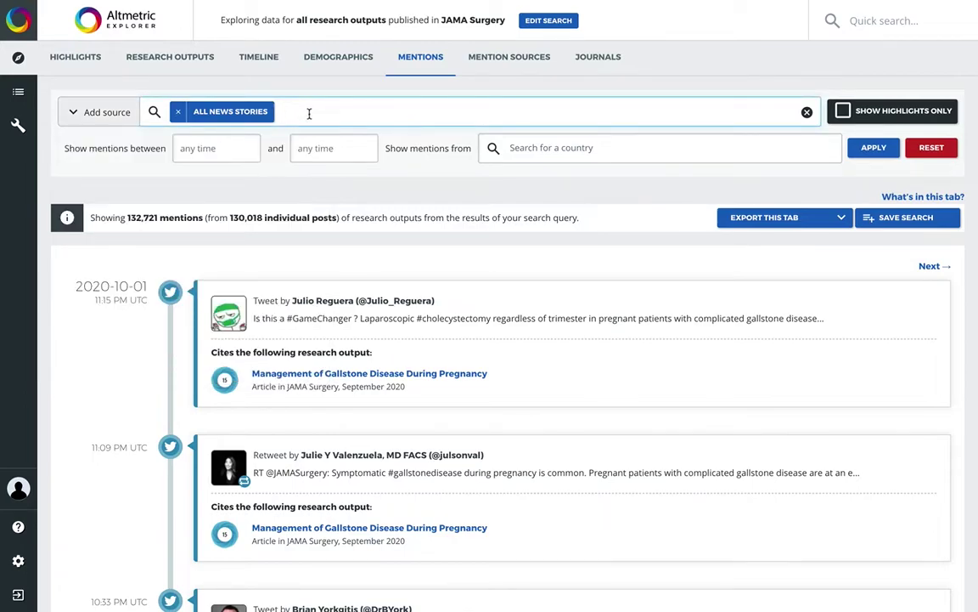
text(npr)
click(290, 156)
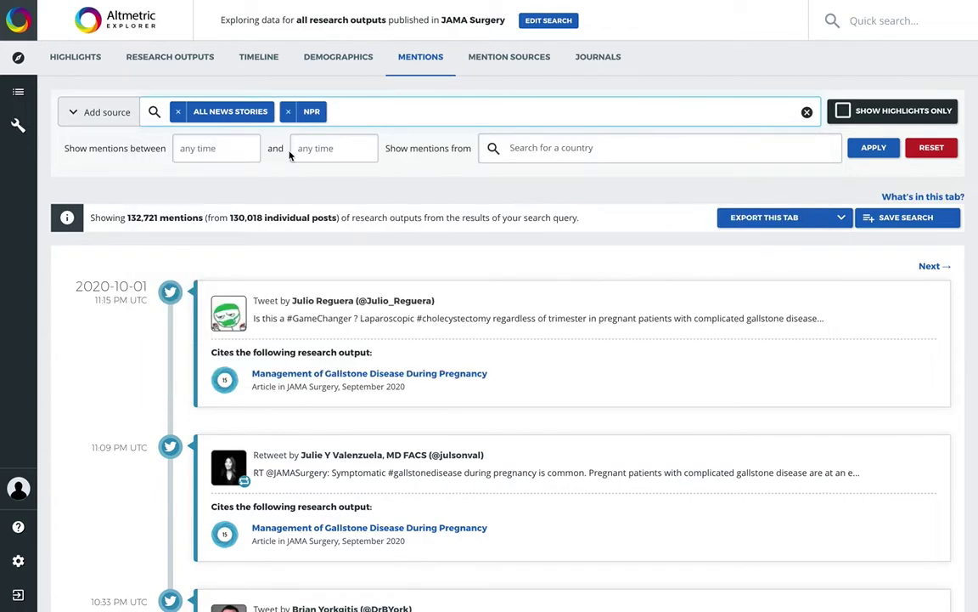
text(@altmetric)
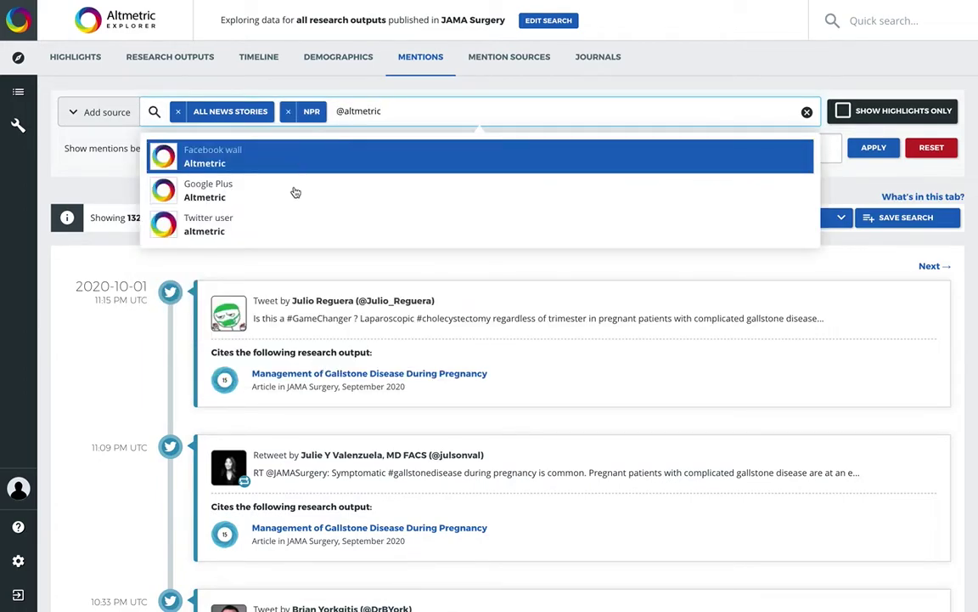
click(290, 224)
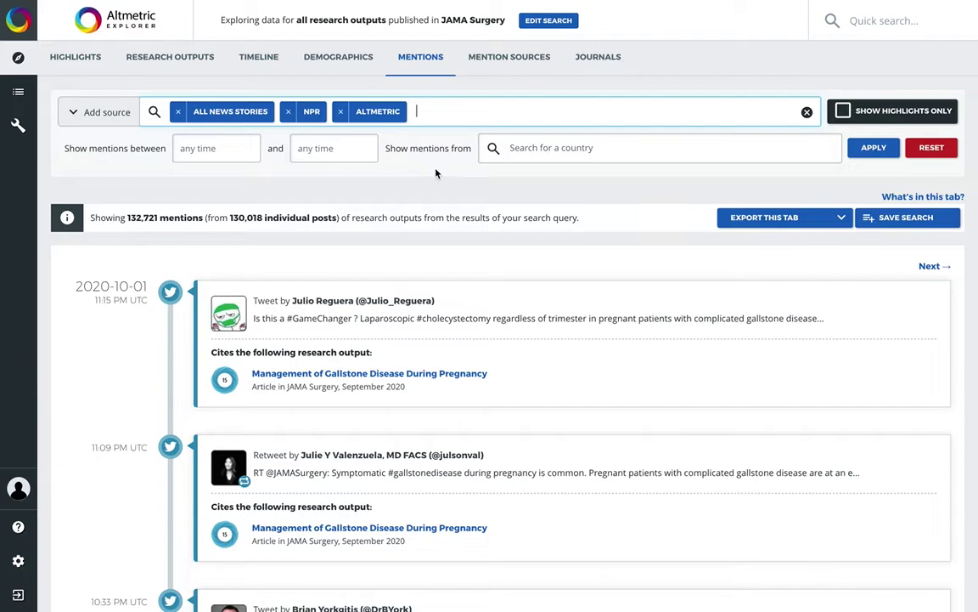
Show the mention sources for JAMA Surgery and examine which accounts and outlets mention its research most.
click(506, 66)
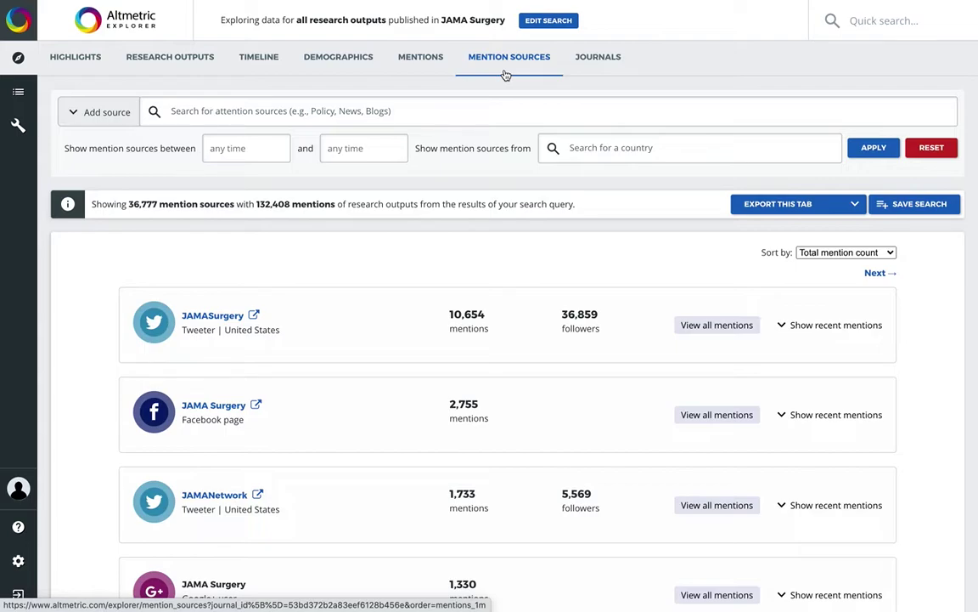
scroll(503, 81, down, 2)
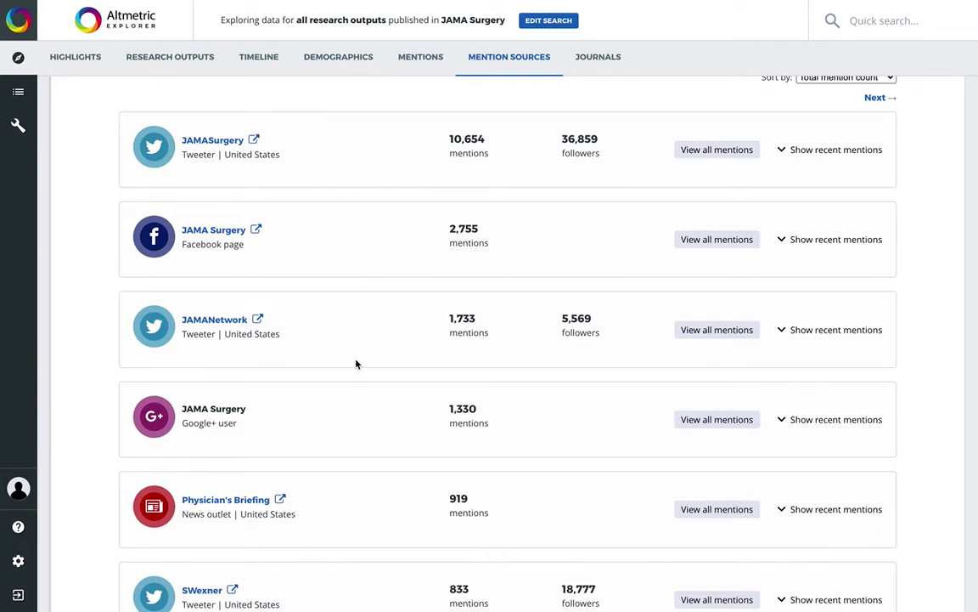
scroll(356, 365, down, 3)
scroll(355, 365, down, 2)
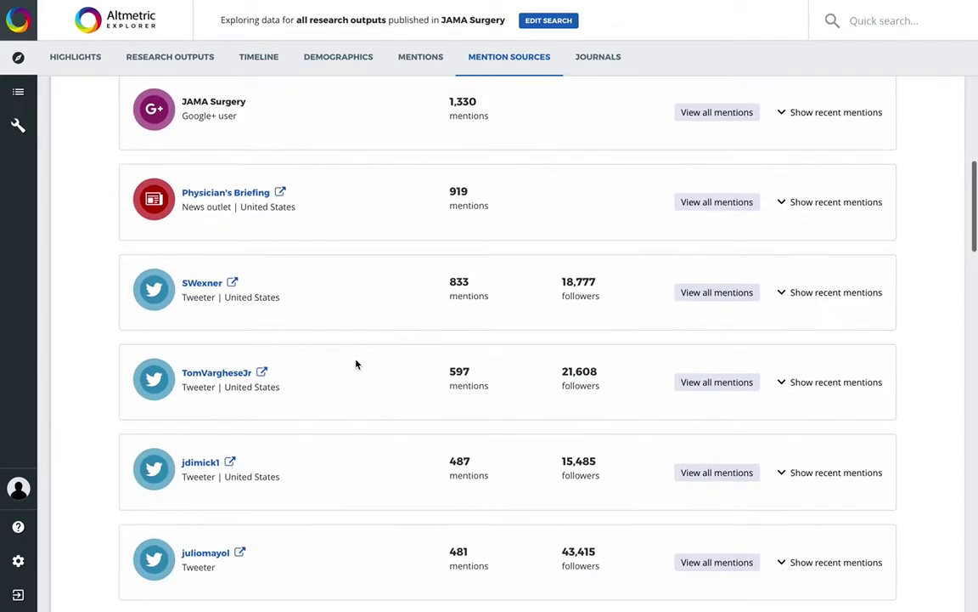
scroll(355, 364, down, 2)
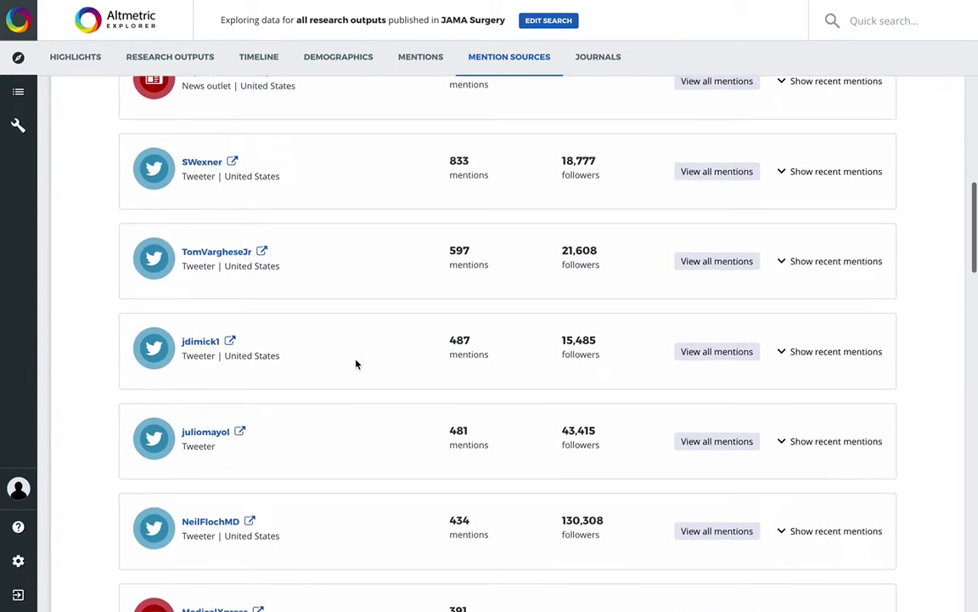
scroll(356, 365, up, 7)
scroll(356, 365, up, 2)
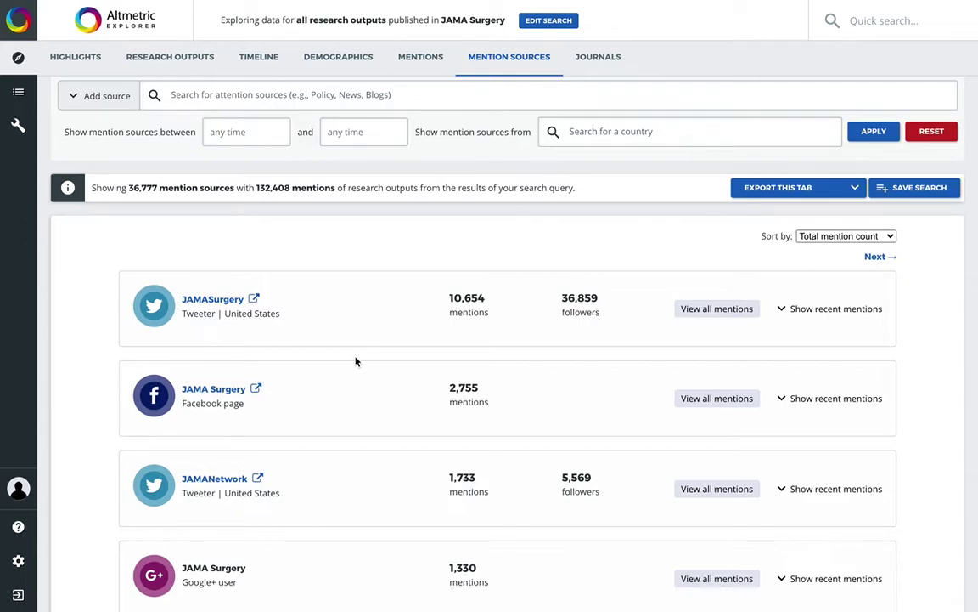
scroll(356, 361, up, 2)
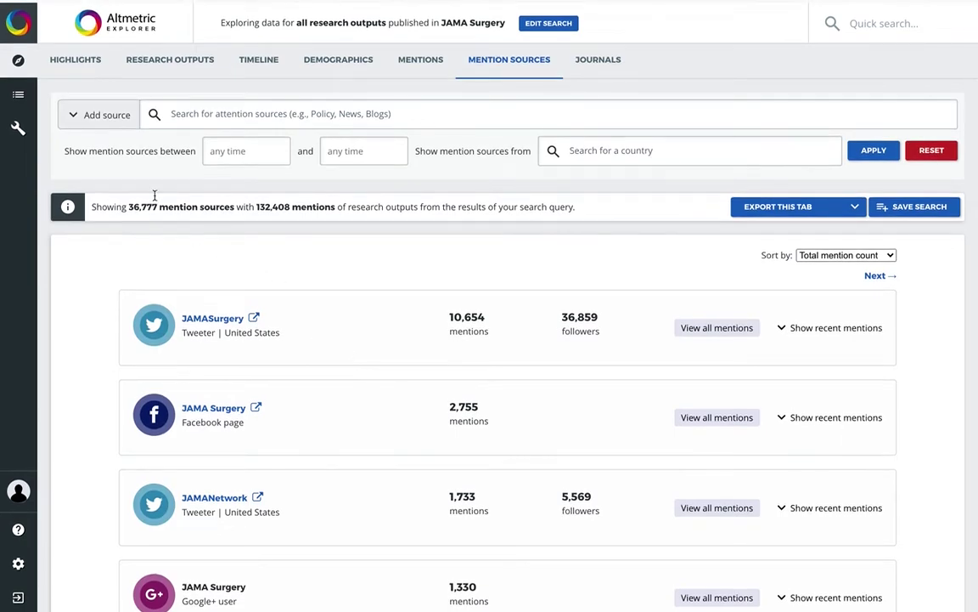
View the sorting options for the mention sources, and open the journals table.
click(106, 116)
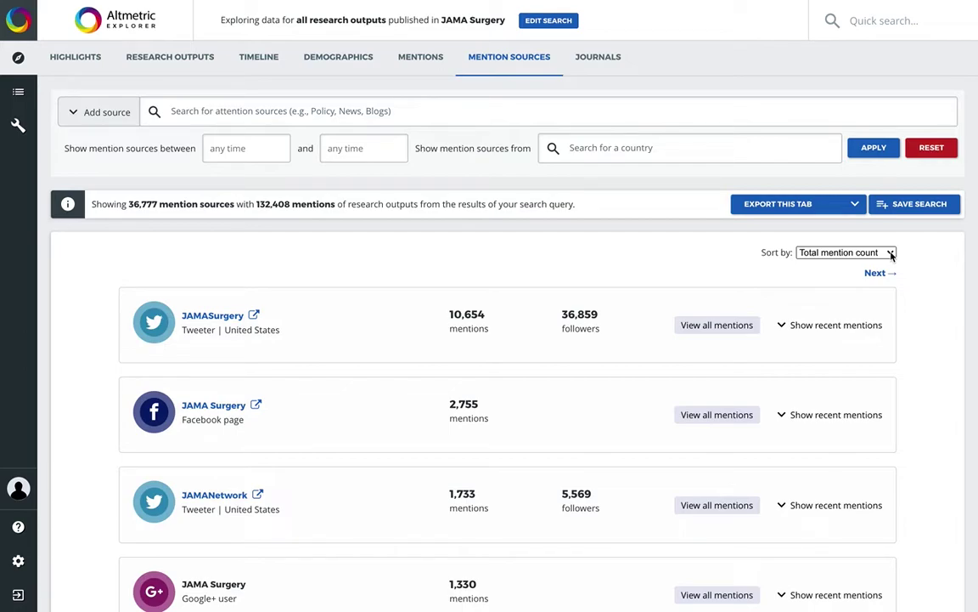
click(891, 255)
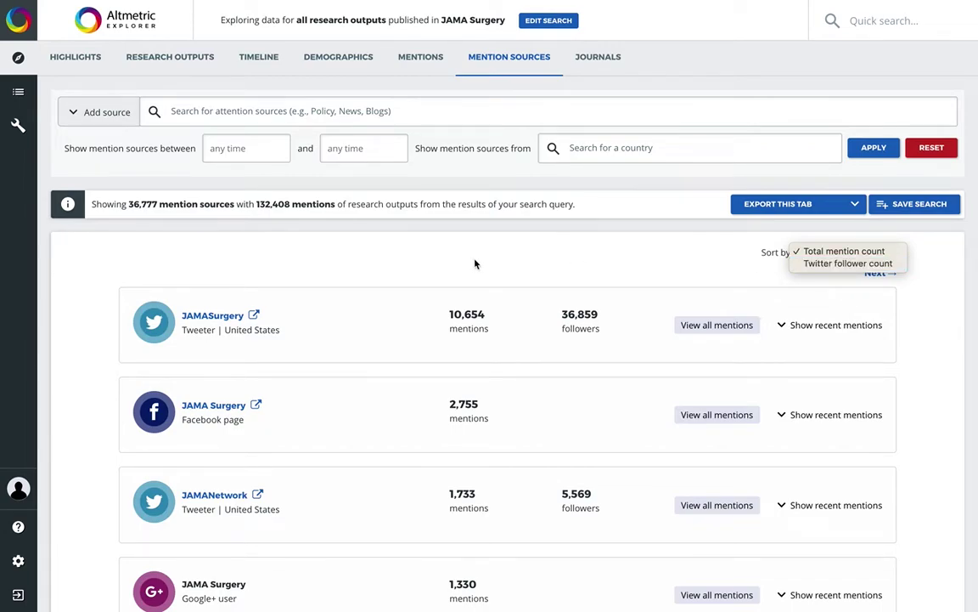
click(603, 62)
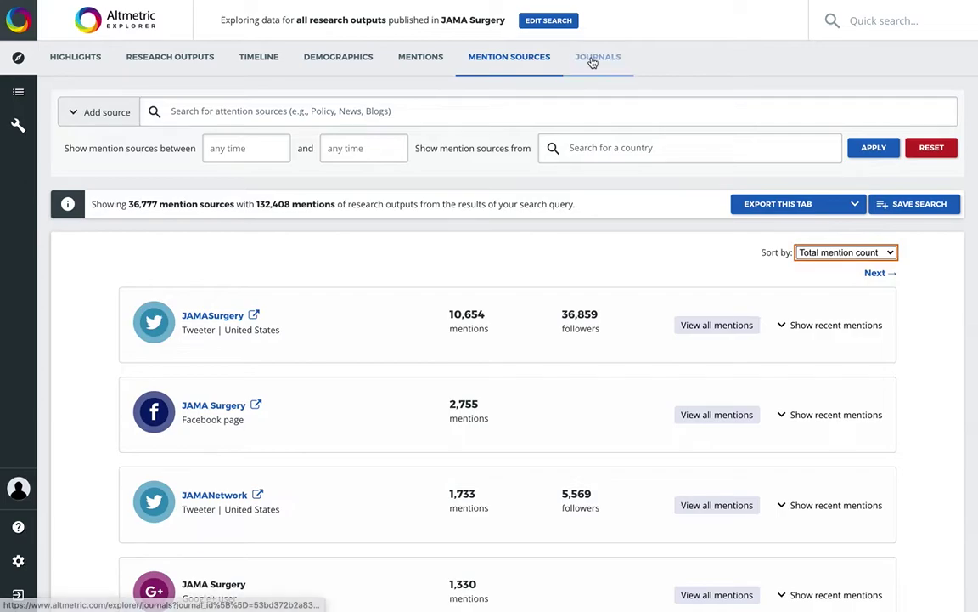
click(593, 63)
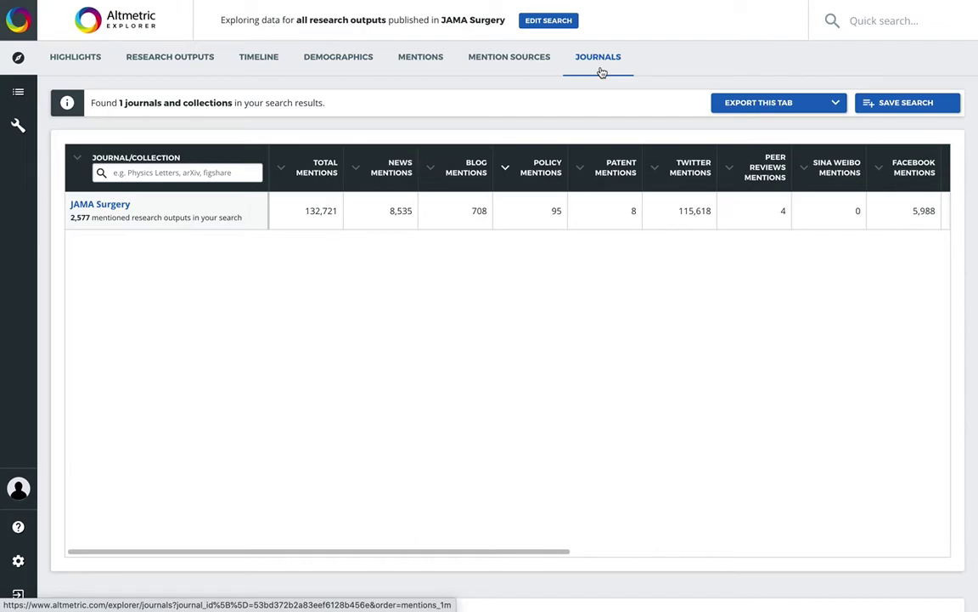
Edit the search to replace the JAMA Surgery journal with the publisher American Medical Association, and run it.
click(548, 20)
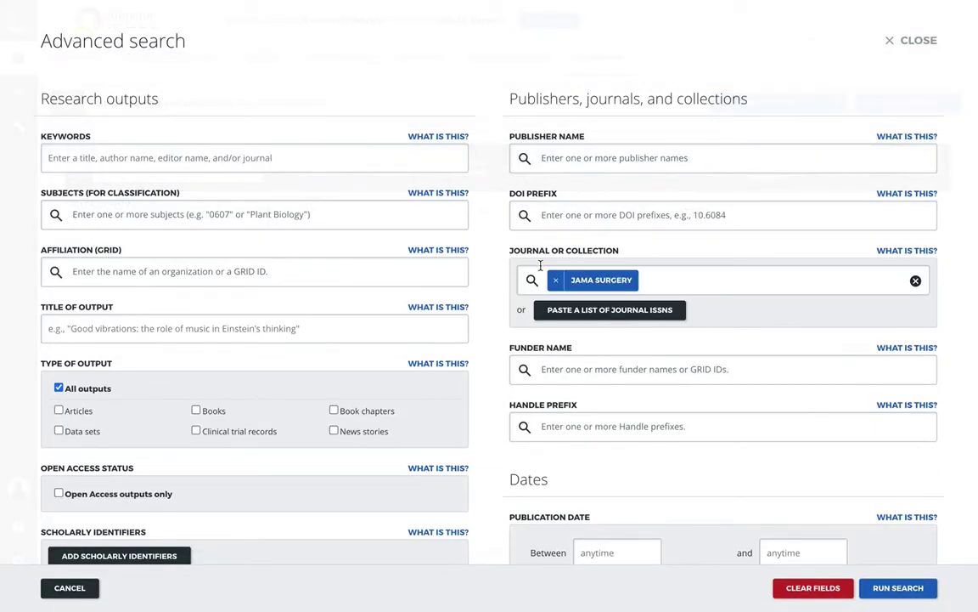
click(555, 279)
click(561, 157)
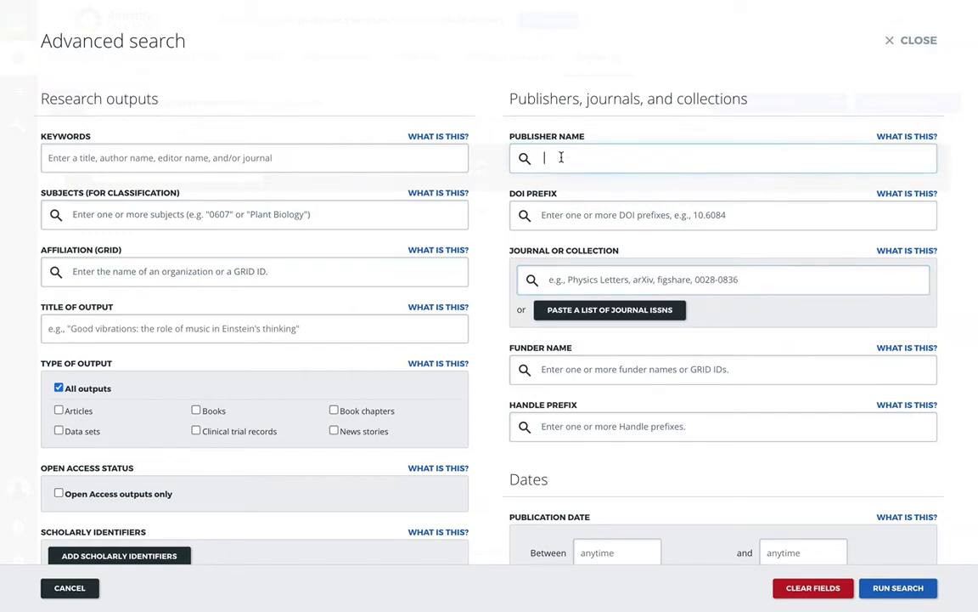
text(american me)
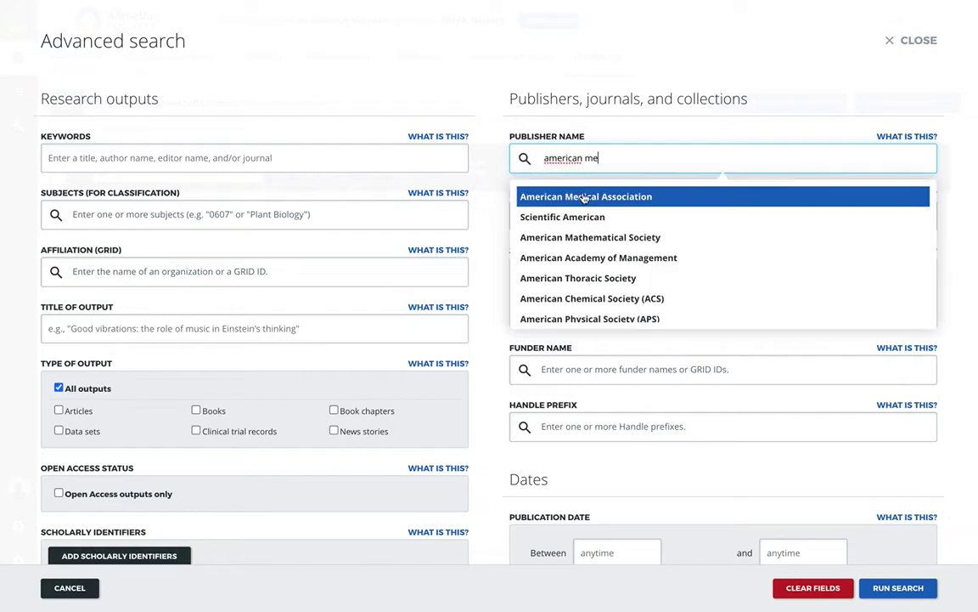
click(585, 197)
click(899, 588)
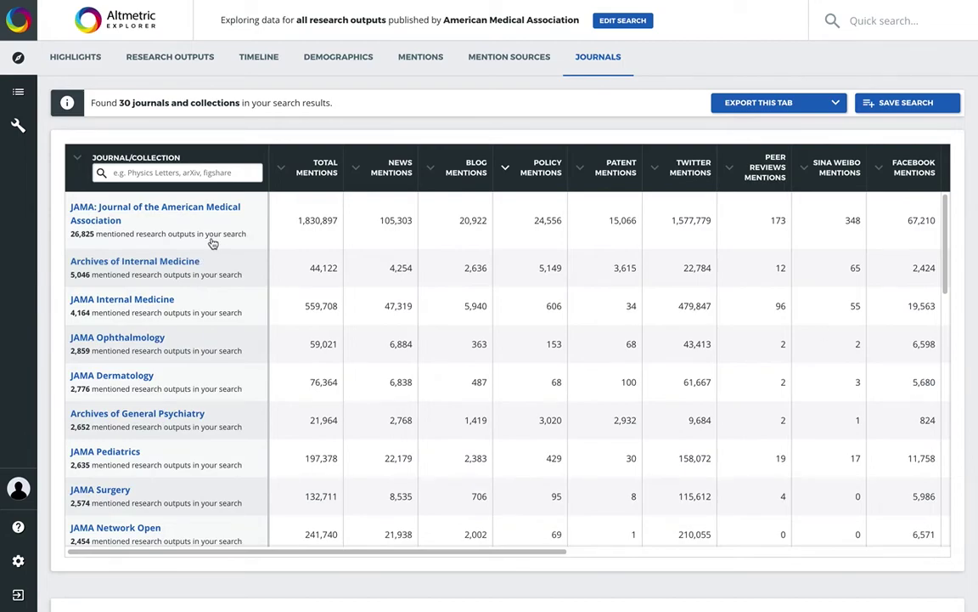
scroll(210, 244, down, 4)
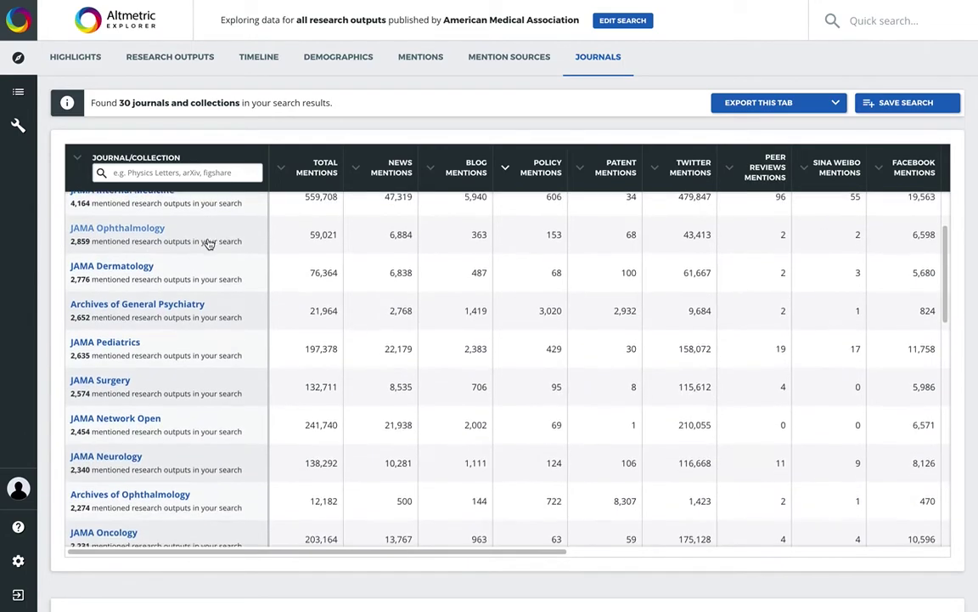
Sort the journals table by total mentions, by news mentions, and finally by policy mentions, highest first.
scroll(209, 244, up, 5)
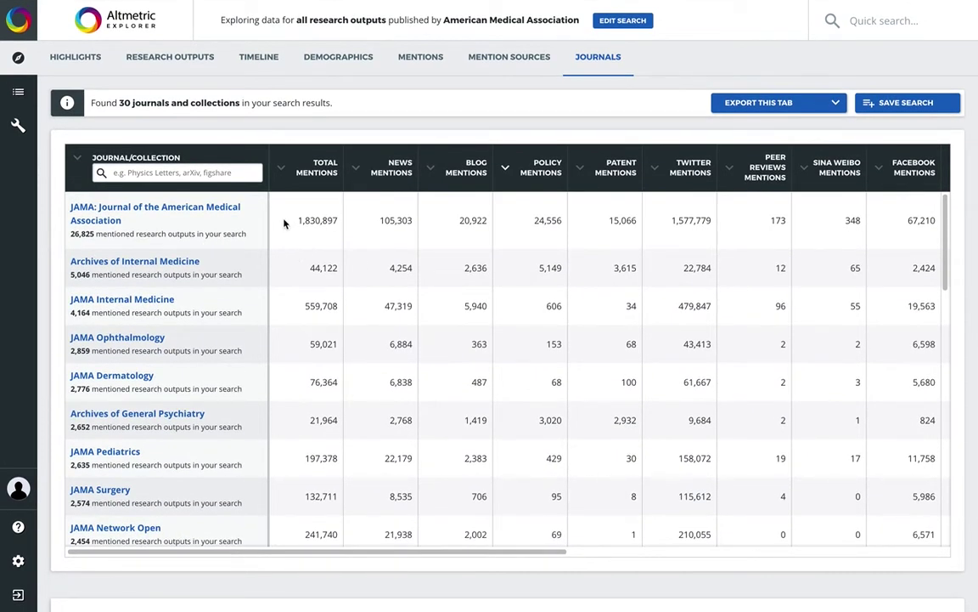
click(313, 171)
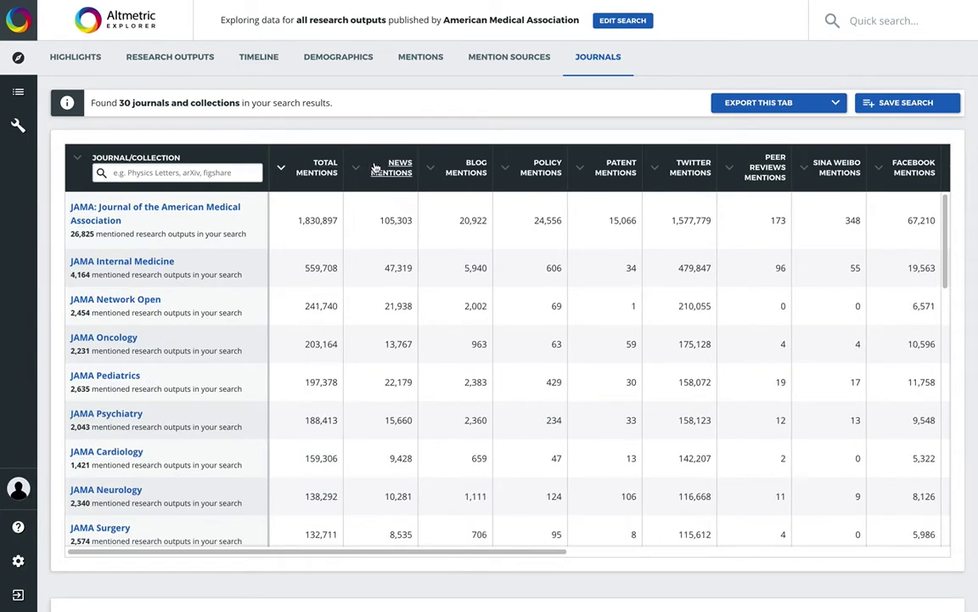
click(473, 171)
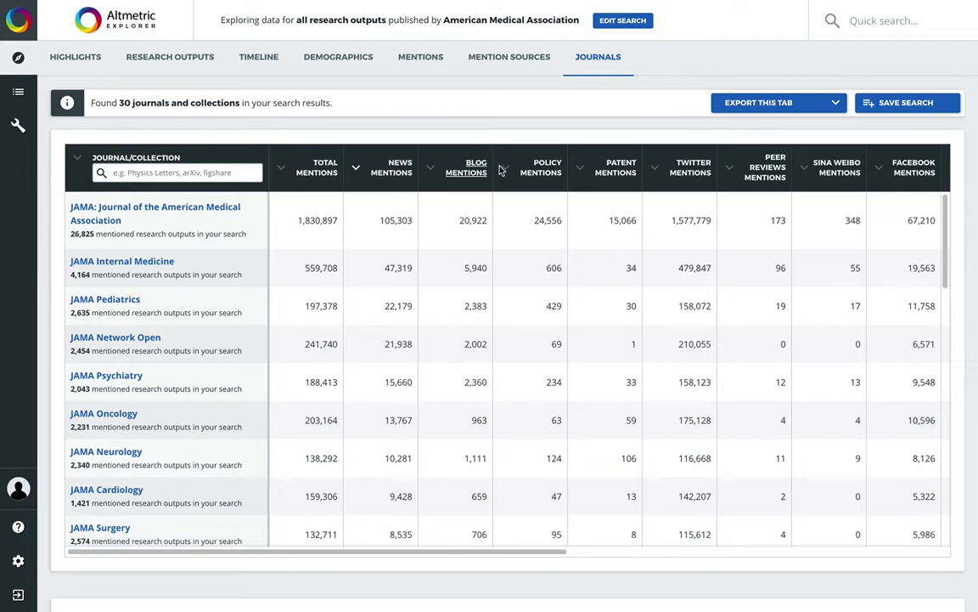
click(548, 168)
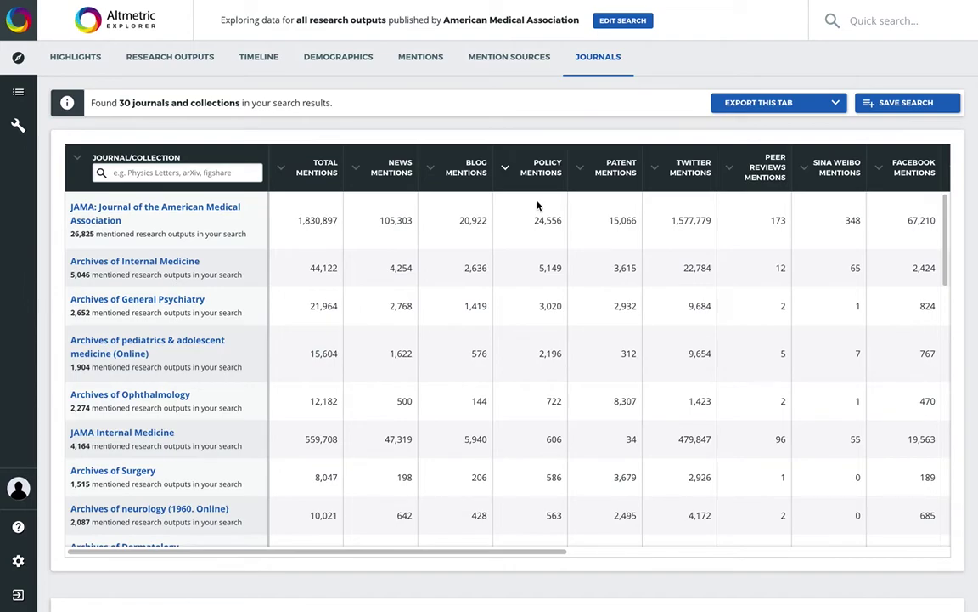
Export the journals table sorted by policy mentions by downloading the results as CSV.
click(822, 106)
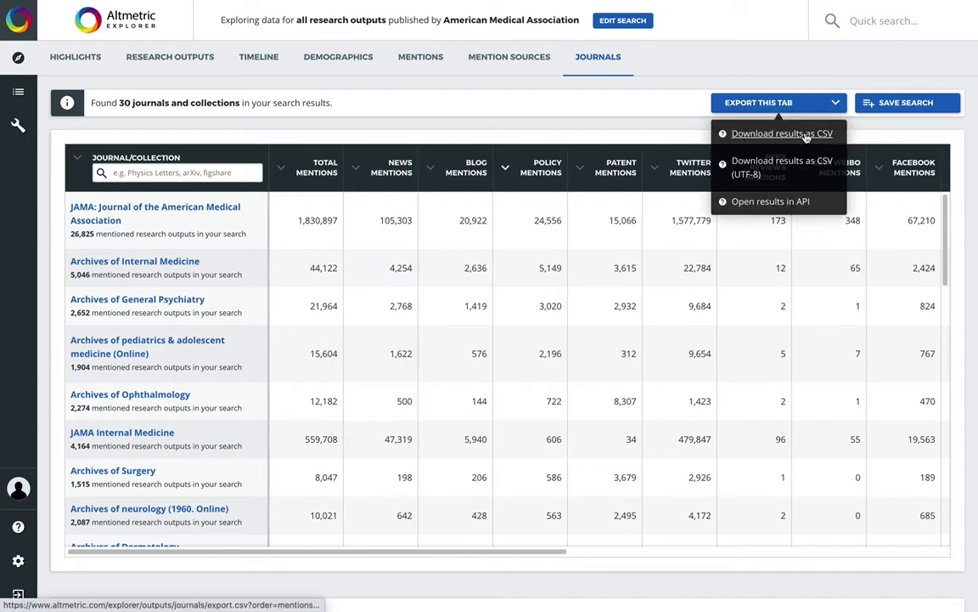
click(806, 135)
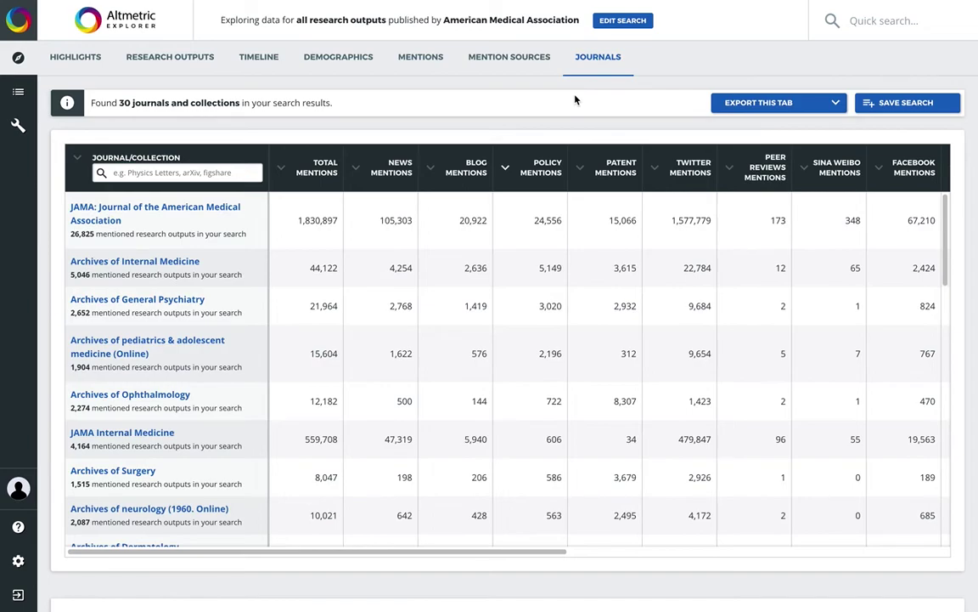